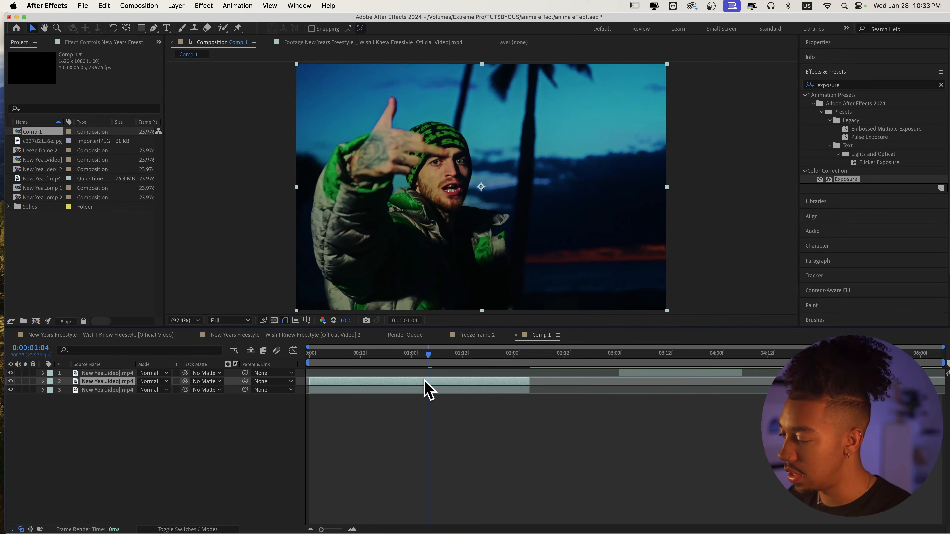
# Step: Remove the second layer's part before 0:00:01:04 and turn its remaining segment into a freeze frame
pyautogui.press('super+shift+d')
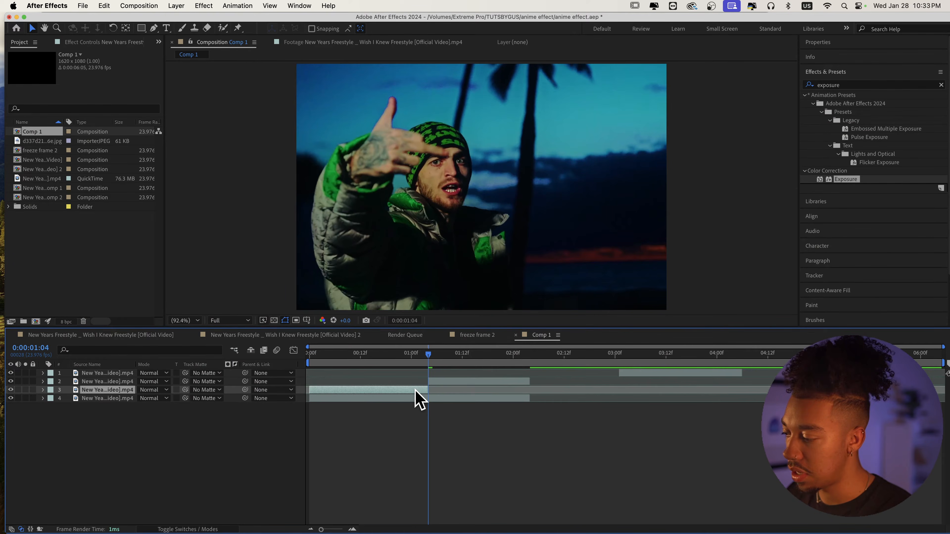
pyautogui.press('Delete')
pyautogui.click(429, 382)
pyautogui.rightClick(435, 380)
pyautogui.click(433, 381)
pyautogui.rightClick(438, 380)
pyautogui.moveTo(468, 288)
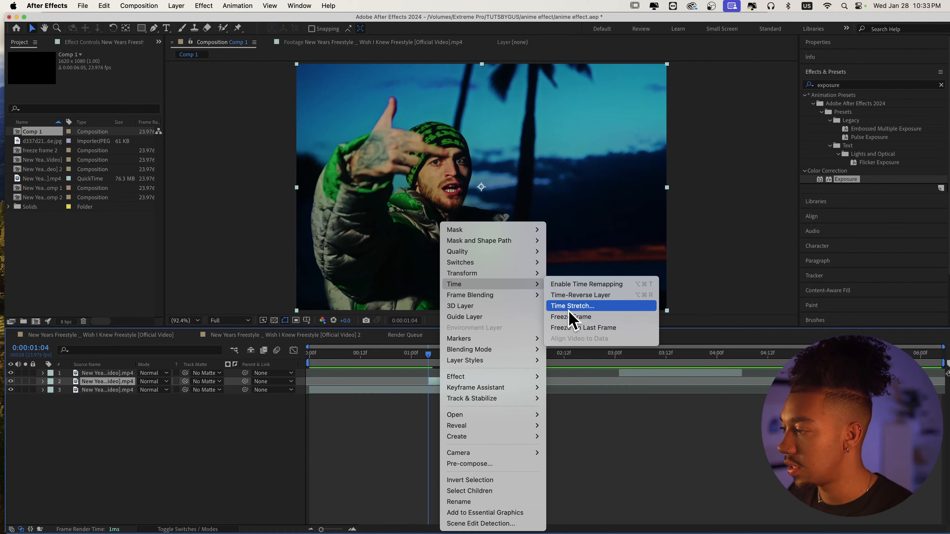
pyautogui.click(568, 317)
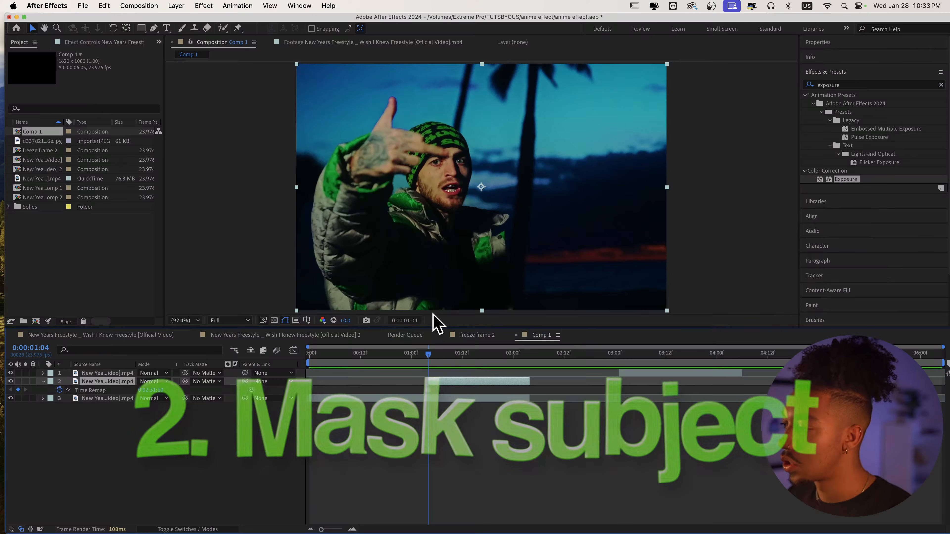
# Step: Start a Pen tool mask on the frozen layer, tracing from the top of the beanie down the side of the face
pyautogui.press('g')
pyautogui.press('/')
pyautogui.moveTo(394, 170); pyautogui.dragTo(417, 193)
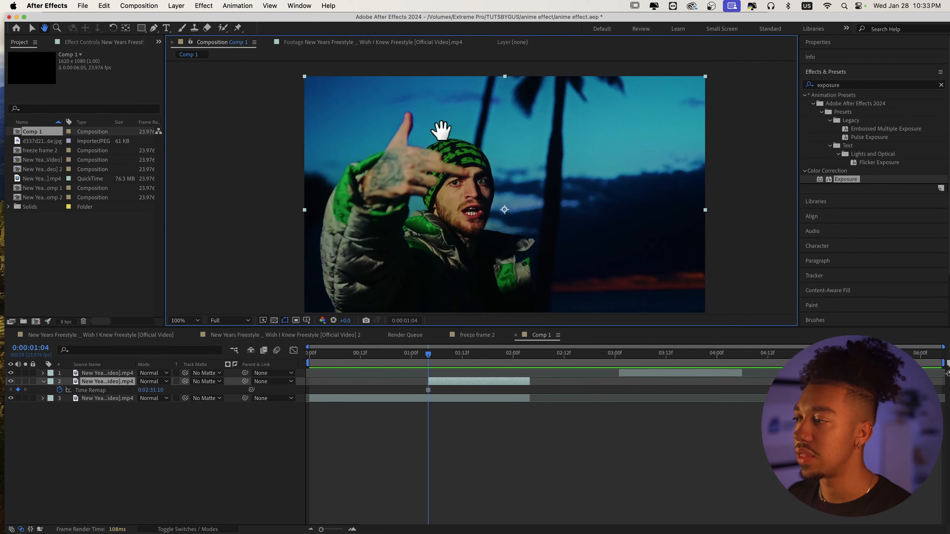
pyautogui.scroll(1, 440, 132)
pyautogui.click(420, 89)
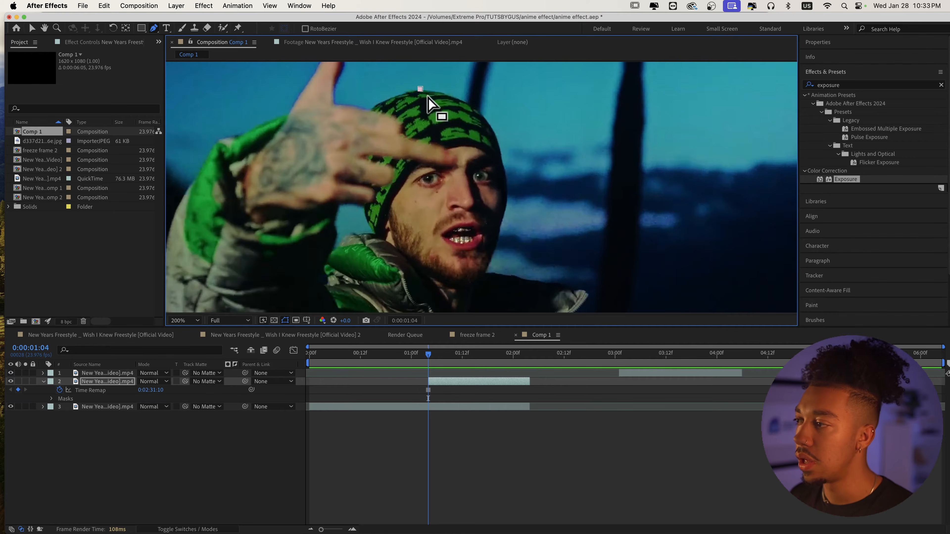
pyautogui.press('super+z')
pyautogui.click(425, 90)
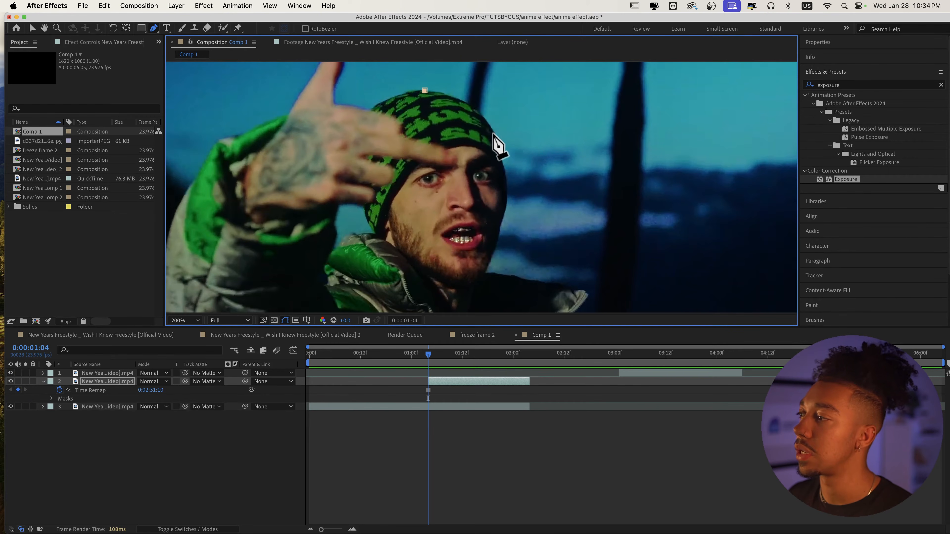
pyautogui.moveTo(494, 134); pyautogui.dragTo(512, 175)
pyautogui.click(508, 198)
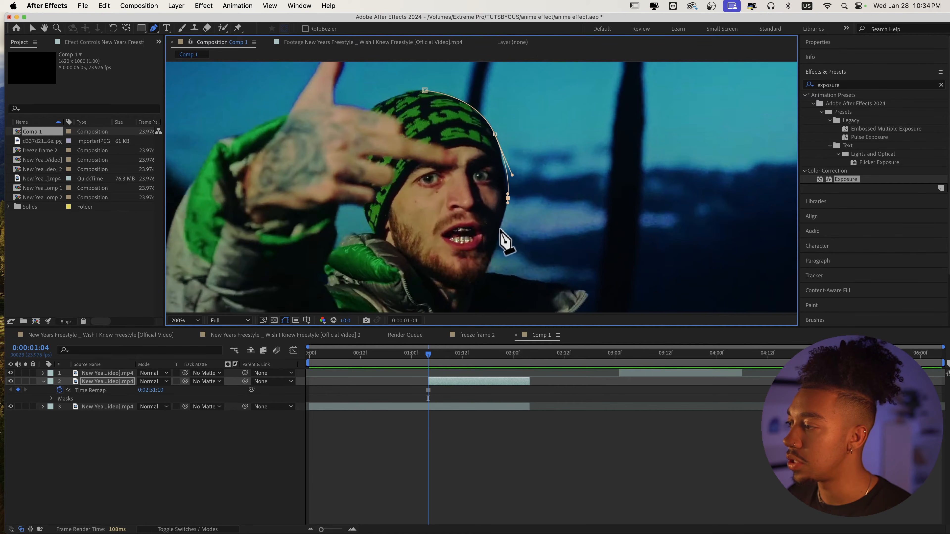
pyautogui.moveTo(500, 230); pyautogui.dragTo(463, 196)
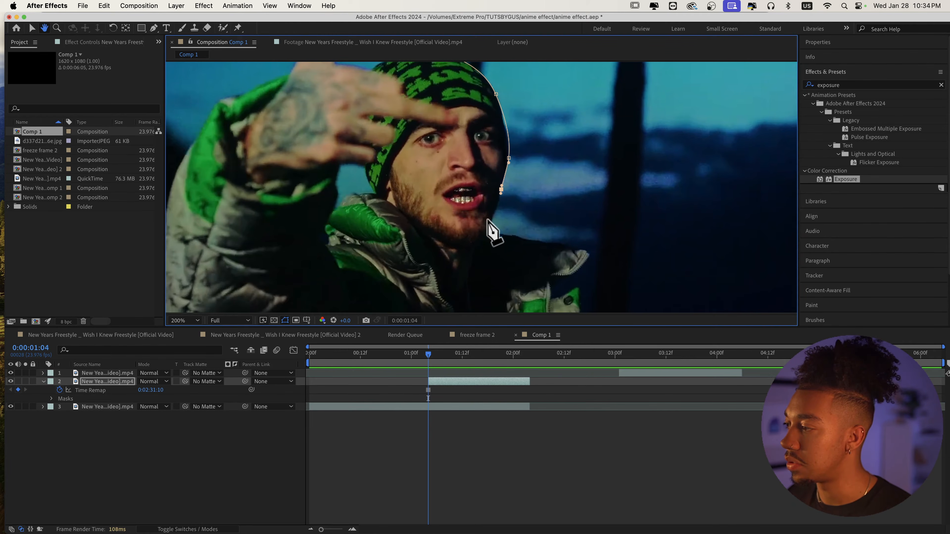
# Step: Continue the mask along the jaw and jacket collar toward the chest of the subject
pyautogui.click(493, 216)
pyautogui.click(486, 231)
pyautogui.moveTo(512, 236); pyautogui.dragTo(521, 239)
pyautogui.click(582, 248)
pyautogui.moveTo(587, 262); pyautogui.dragTo(521, 239)
pyautogui.scroll(-1, 549, 280)
pyautogui.scroll(1, 520, 240)
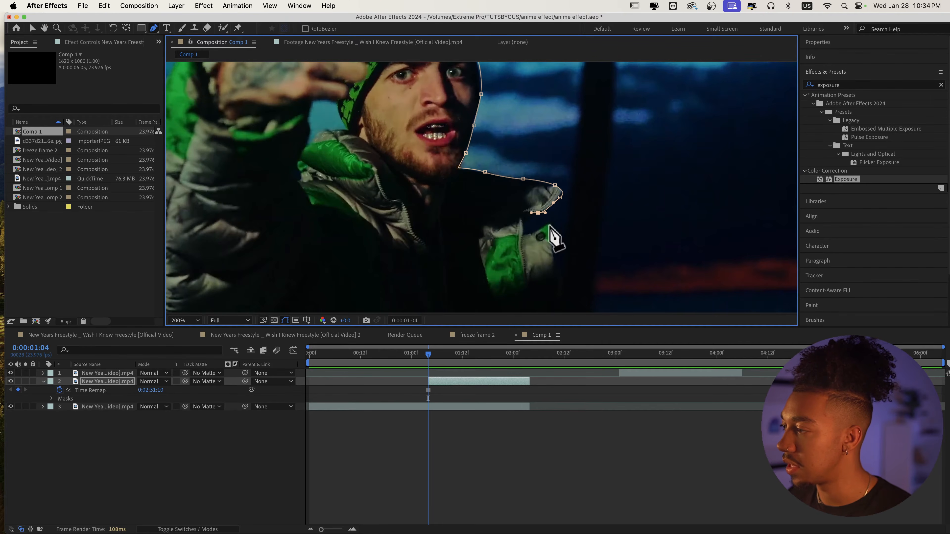
pyautogui.scroll(-3, 318, 170)
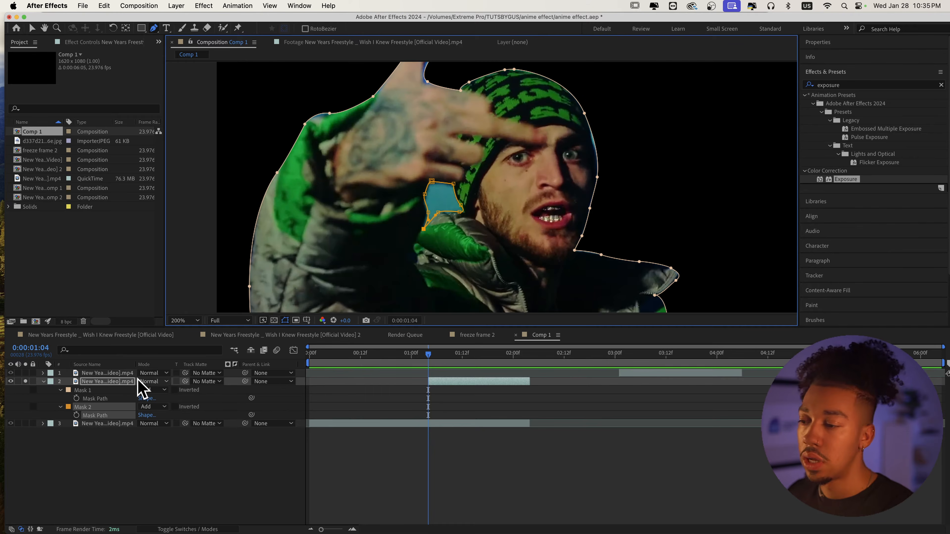
# Step: Set Mask 2, around the gap beneath the hand, to Subtract so the background there is cut out
pyautogui.click(162, 406)
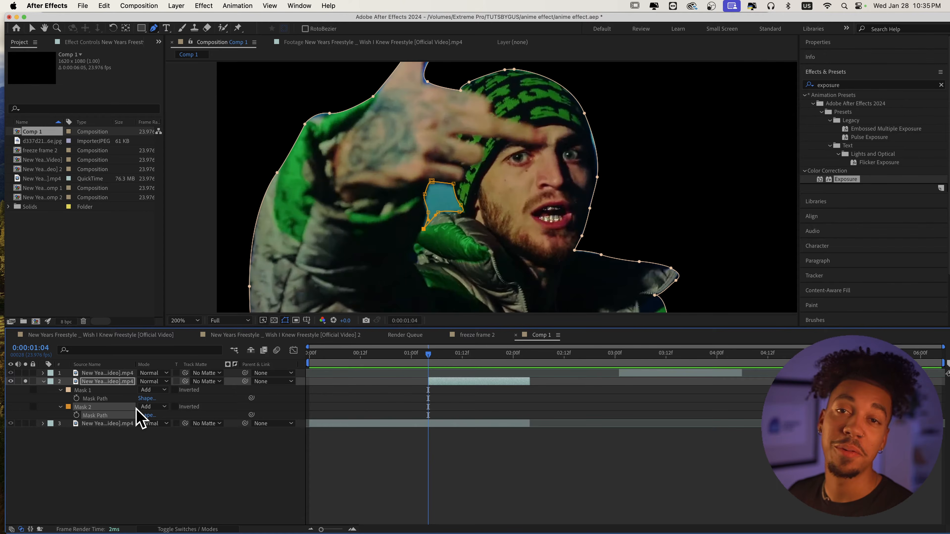
pyautogui.press('v')
pyautogui.press(',')
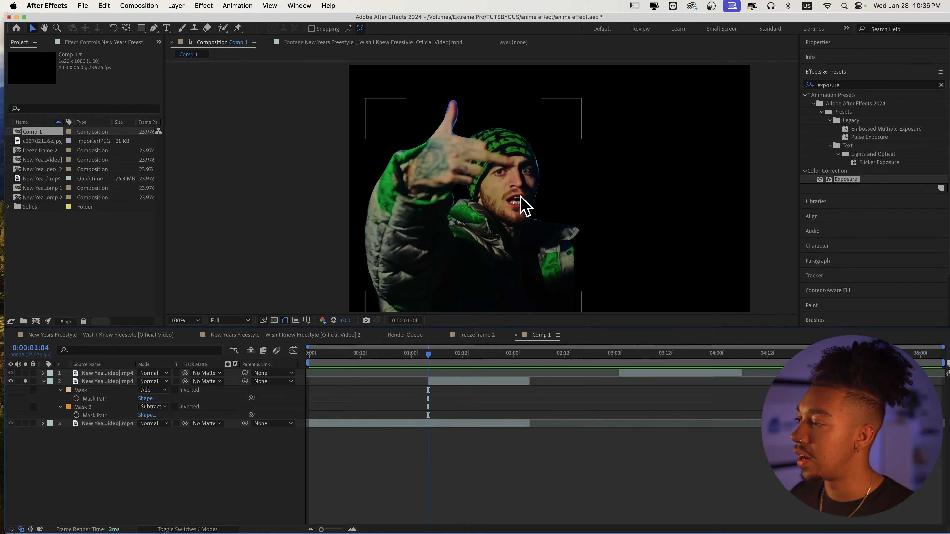
pyautogui.scroll(-3, 509, 238)
pyautogui.scroll(3, 507, 243)
# Step: Feather the frozen layer's masks, with 10 pixels on Mask 1 and 7 pixels on Mask 2
pyautogui.click(120, 379)
pyautogui.press('f')
pyautogui.moveTo(154, 413); pyautogui.dragTo(156, 413)
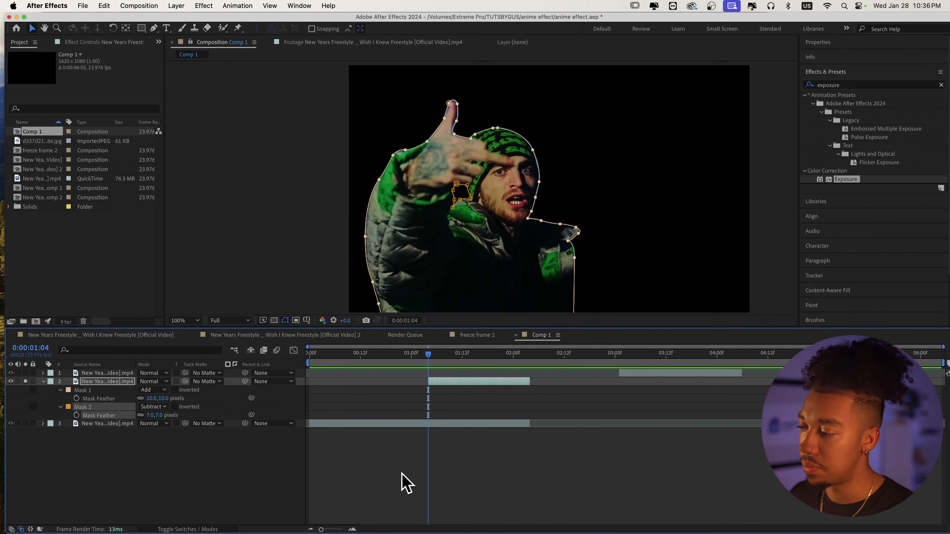
pyautogui.click(398, 472)
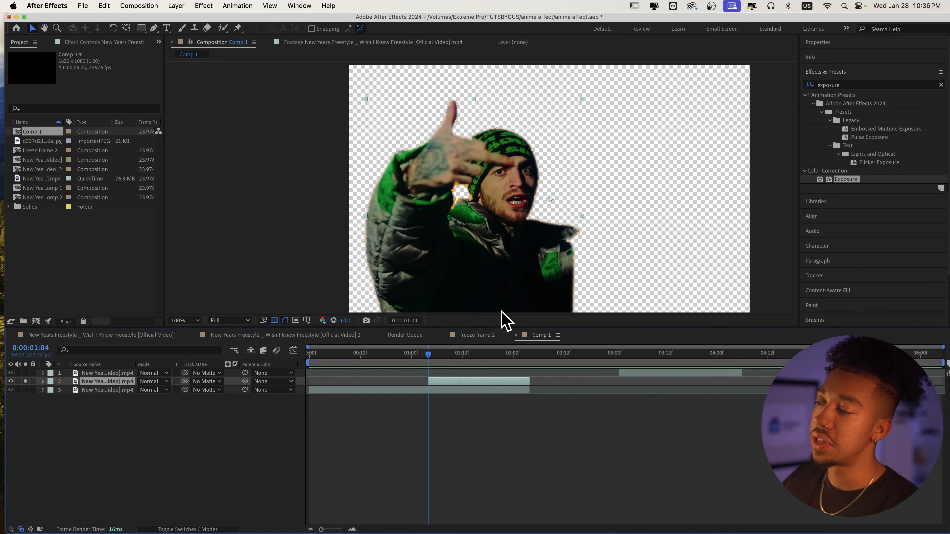
# Step: Trim the end of the bottom video layer to where the frozen segment begins at 0:00:01:04
pyautogui.moveTo(447, 360); pyautogui.dragTo(339, 375)
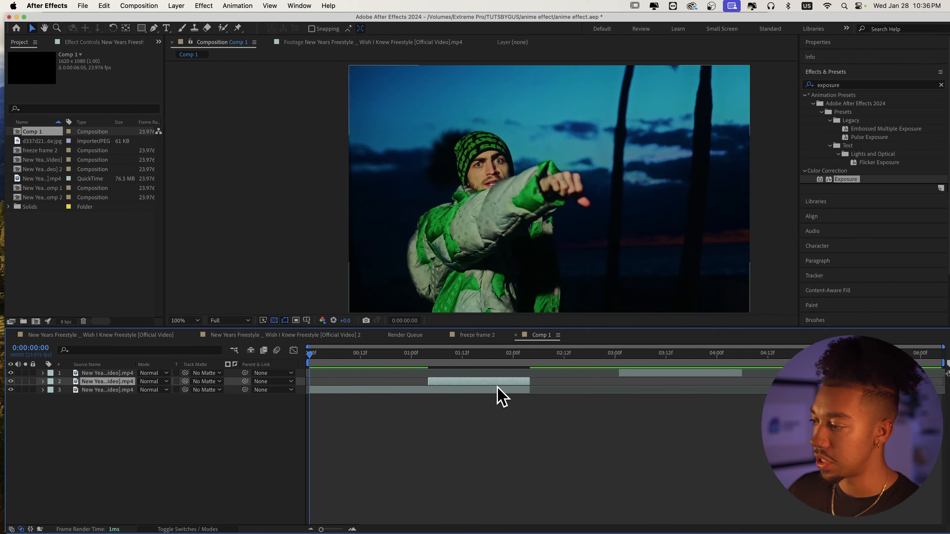
pyautogui.click(497, 390)
pyautogui.moveTo(528, 390); pyautogui.dragTo(434, 392)
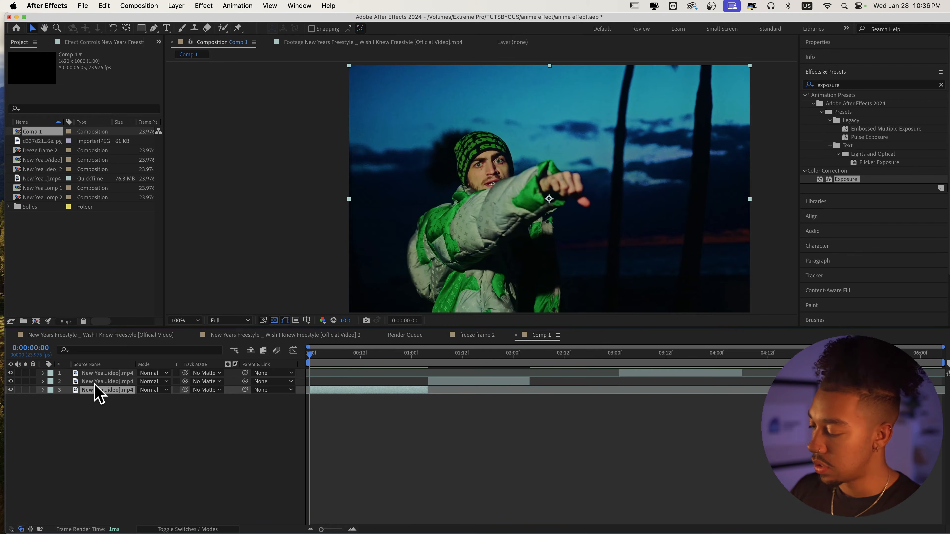
# Step: Rename the bottom video layer as 1ST CLIP
pyautogui.press('Return')
pyautogui.write('1ST CL')
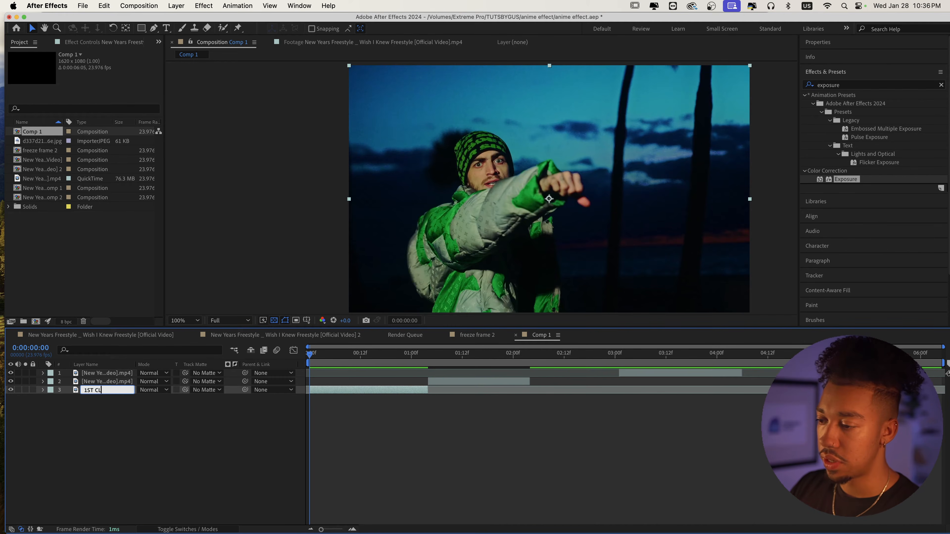
pyautogui.write('IP')
pyautogui.press('Return')
# Step: Rename the masked freeze-frame layer as freeze frame 1
pyautogui.click(438, 380)
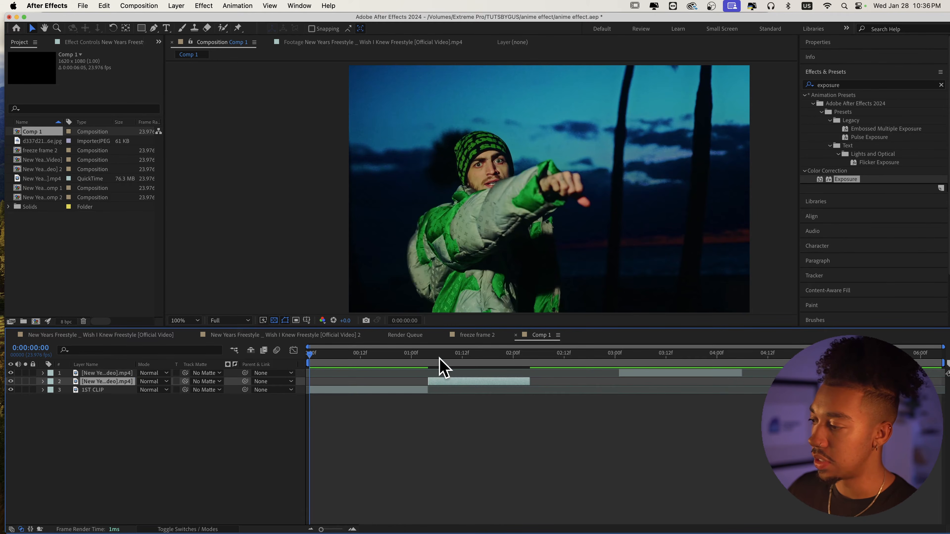
pyautogui.click(441, 353)
pyautogui.press('Return')
pyautogui.write('freeze frame 1')
pyautogui.press('Return')
# Step: Play the composition from the start to review the cut from the first clip to the masked freeze frame
pyautogui.press('space')
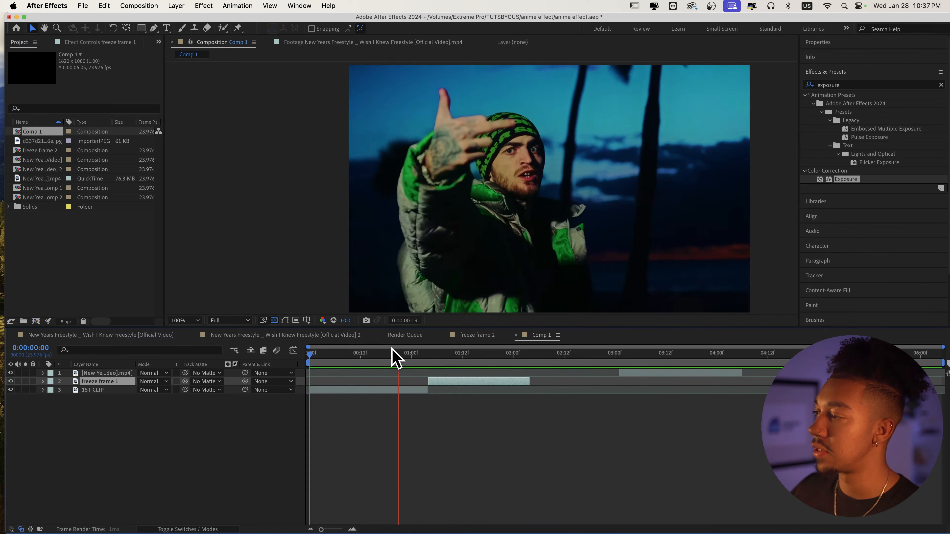
pyautogui.click(424, 355)
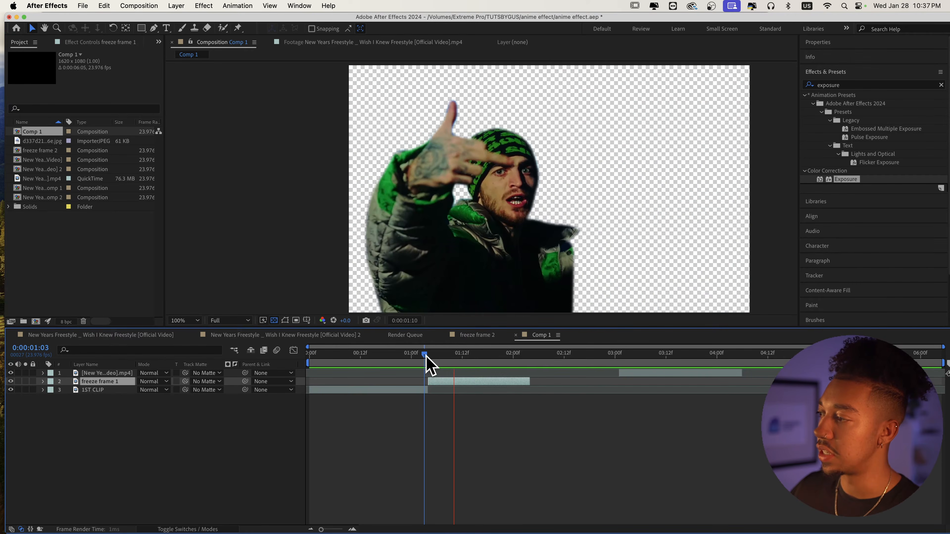
pyautogui.moveTo(418, 353); pyautogui.dragTo(255, 373)
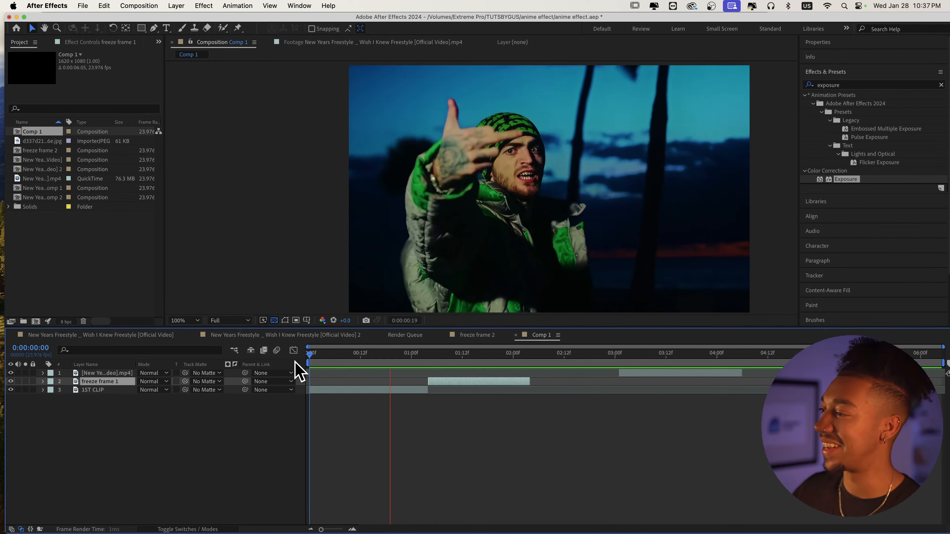
pyautogui.click(431, 355)
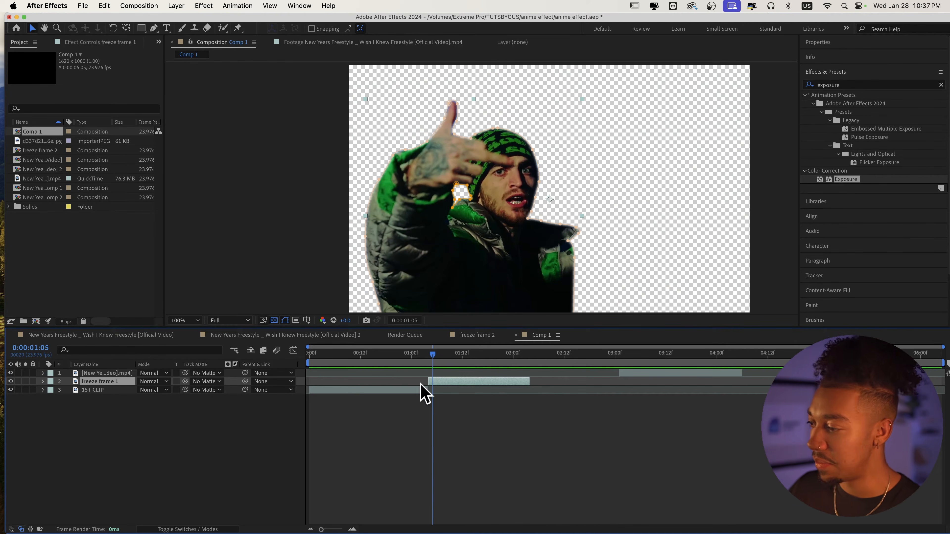
# Step: Duplicate the freeze frame 1 layer at 0:00:01:04 and rename the lower copy as bg going out
pyautogui.click(104, 390)
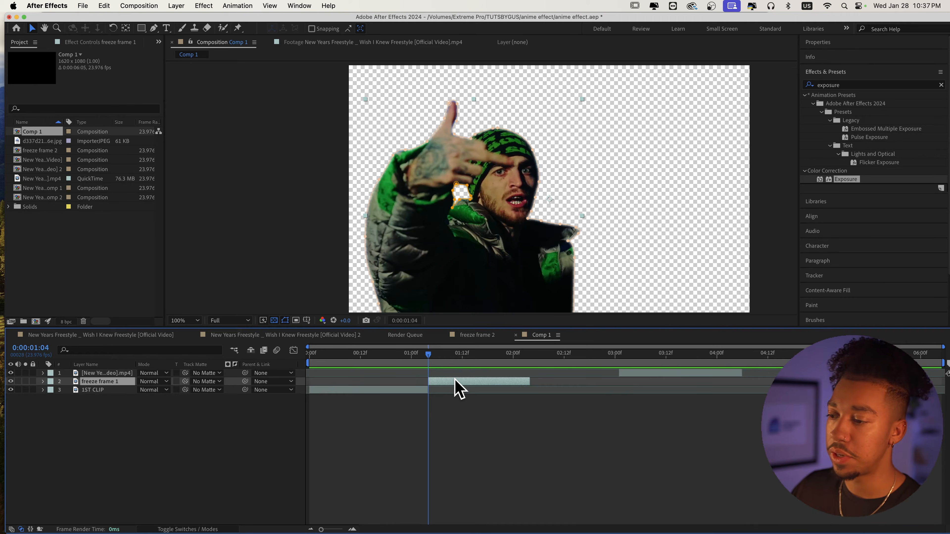
pyautogui.press('super+d')
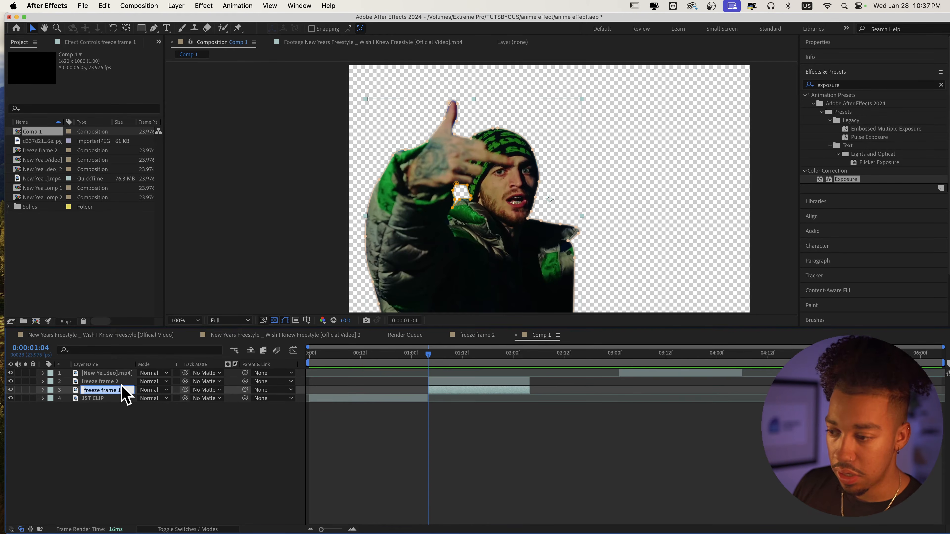
pyautogui.write('bg going out')
pyautogui.press('Return')
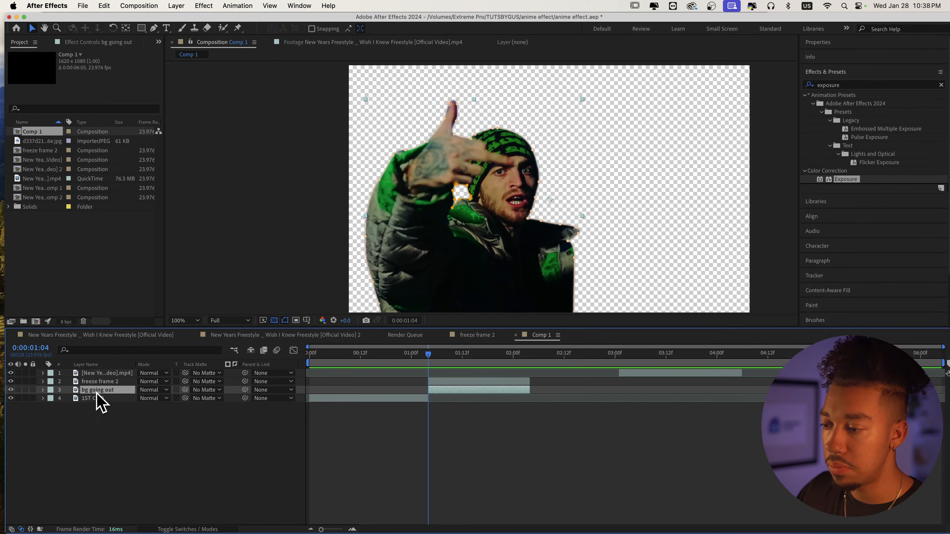
# Step: Delete both masks from the bg going out layer to restore its full background
pyautogui.press('m')
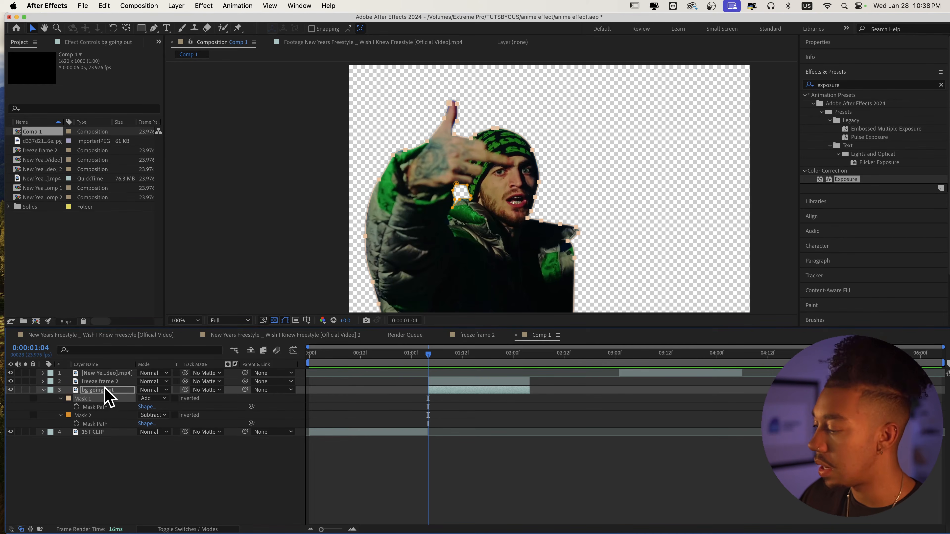
pyautogui.press('Delete')
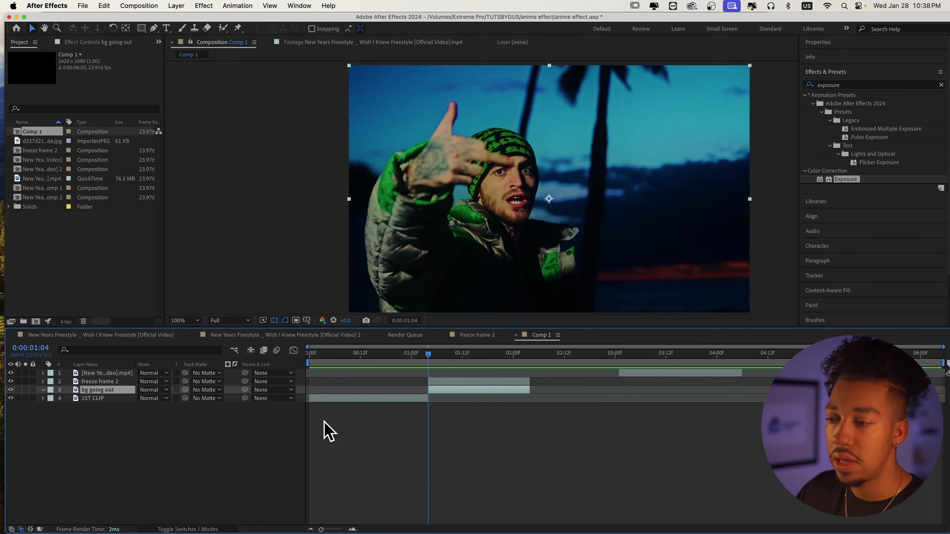
# Step: Animate the bg going out layer's Scale from 100% at 0:00:01:04 to 0% height at 0:00:01:09, keeping the width at 100%
pyautogui.press('s')
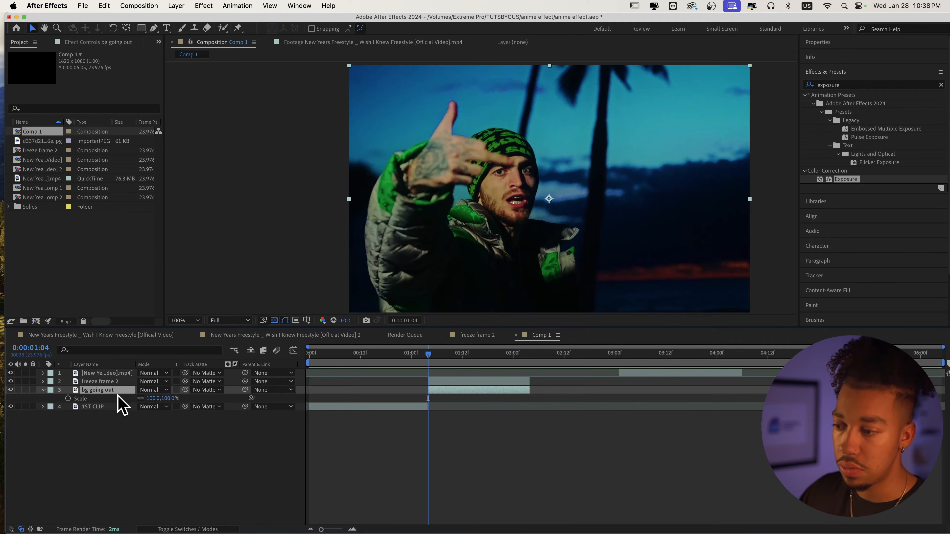
pyautogui.moveTo(164, 399); pyautogui.dragTo(123, 399)
pyautogui.press('super+z')
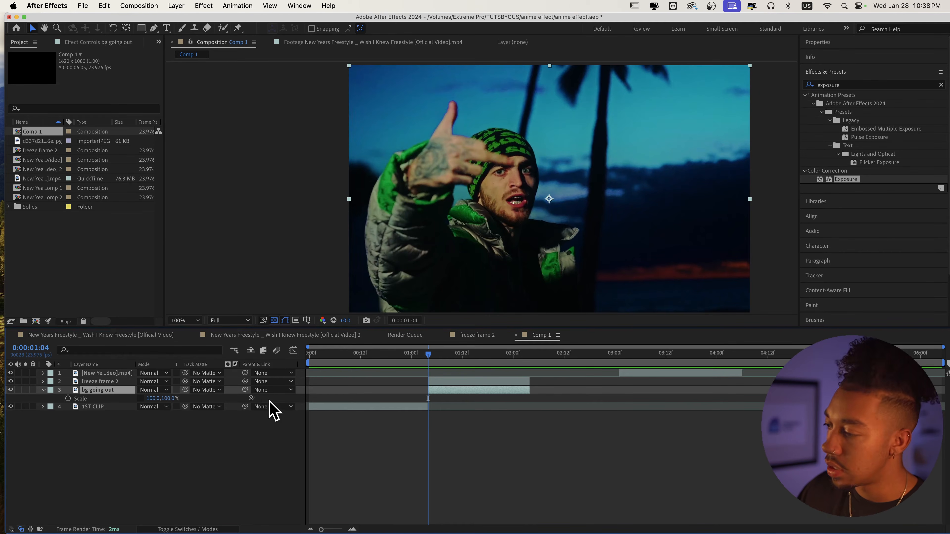
pyautogui.click(68, 398)
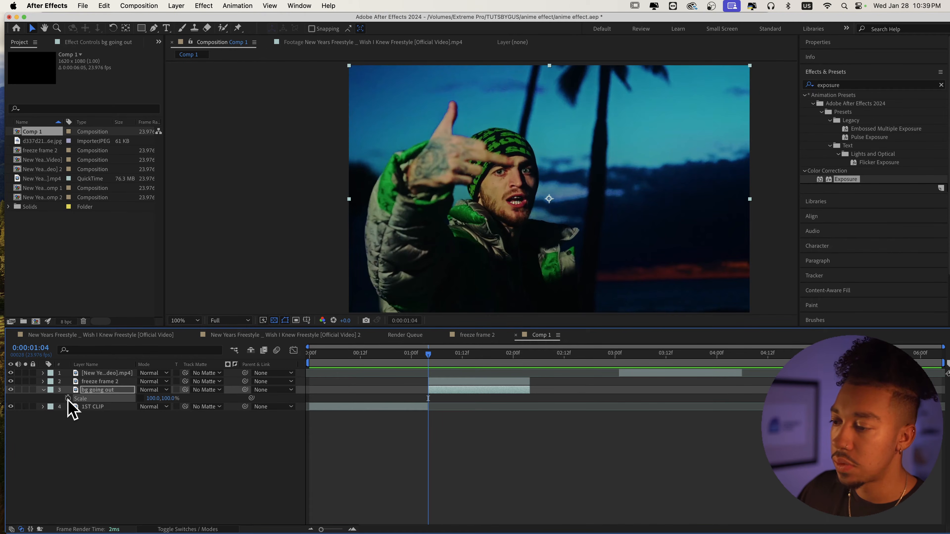
pyautogui.moveTo(434, 349); pyautogui.dragTo(448, 353)
pyautogui.moveTo(193, 398); pyautogui.dragTo(174, 399)
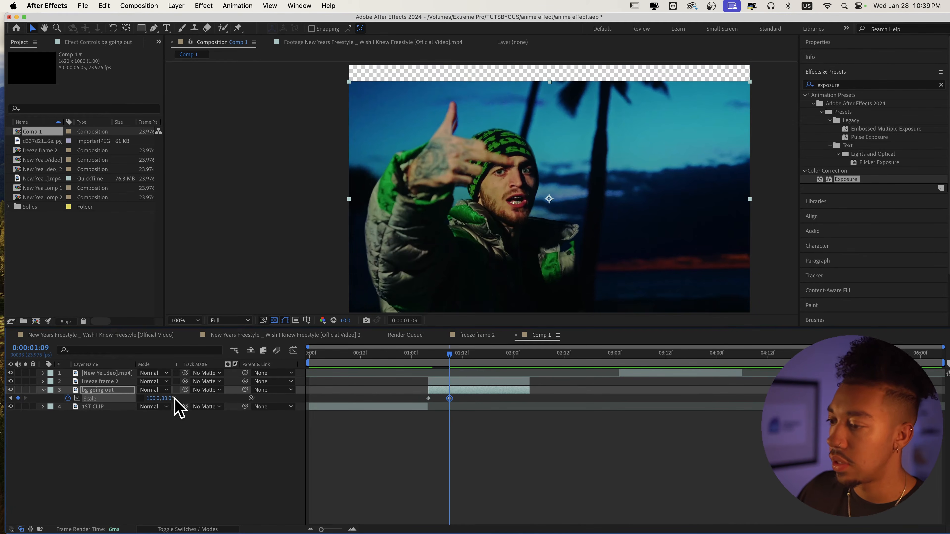
# Step: Preview the background collapse from the start and apply Easy Ease to both Scale keyframes of bg going out
pyautogui.press('Home')
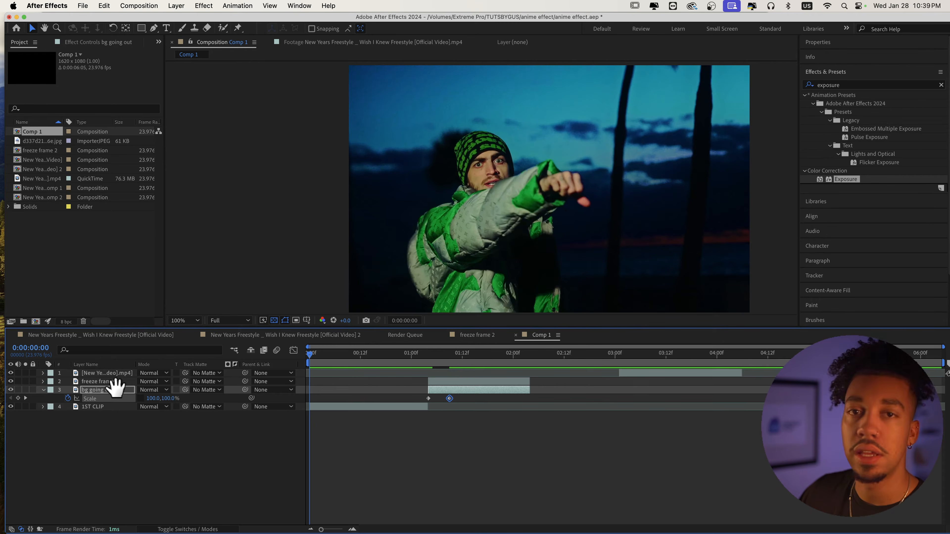
pyautogui.press('space')
pyautogui.moveTo(459, 399); pyautogui.dragTo(404, 405)
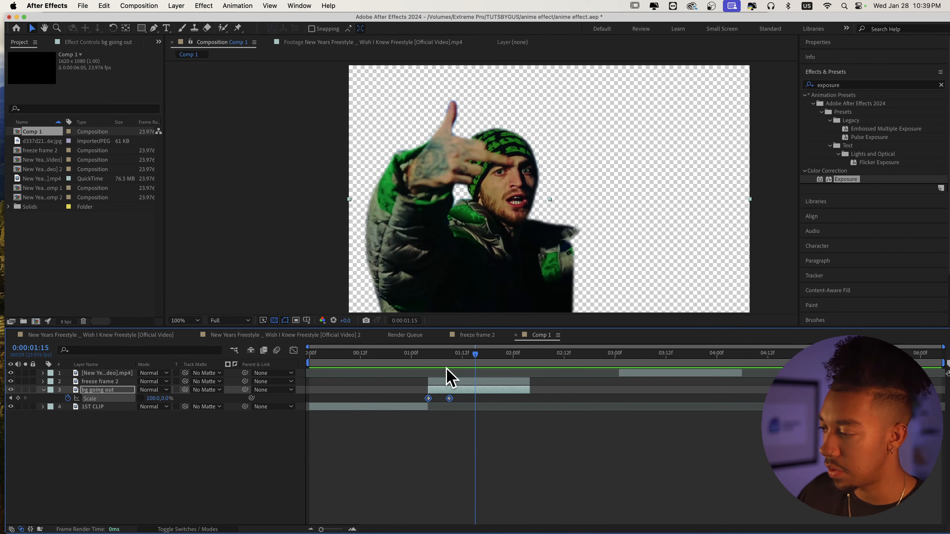
pyautogui.click(411, 360)
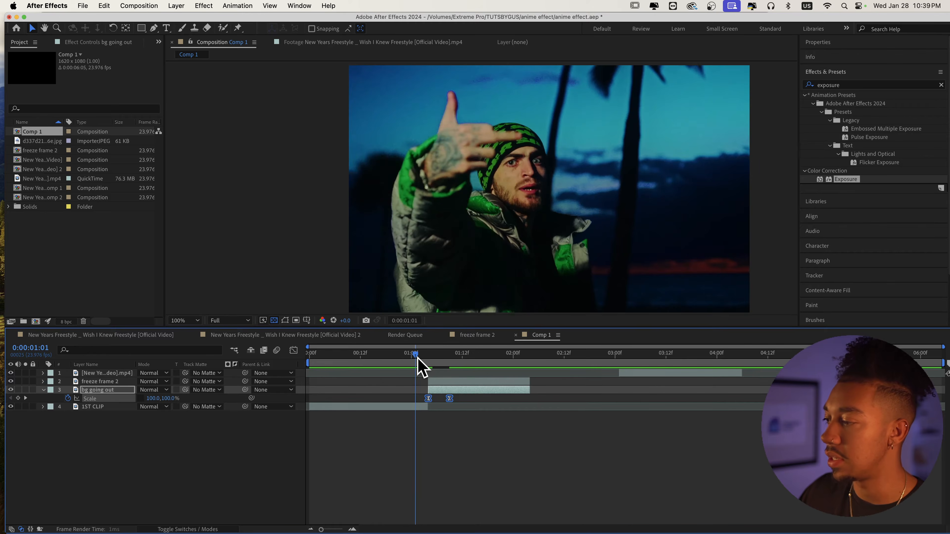
# Step: Enable motion blur for the bg going out layer and preview its collapse
pyautogui.click(164, 527)
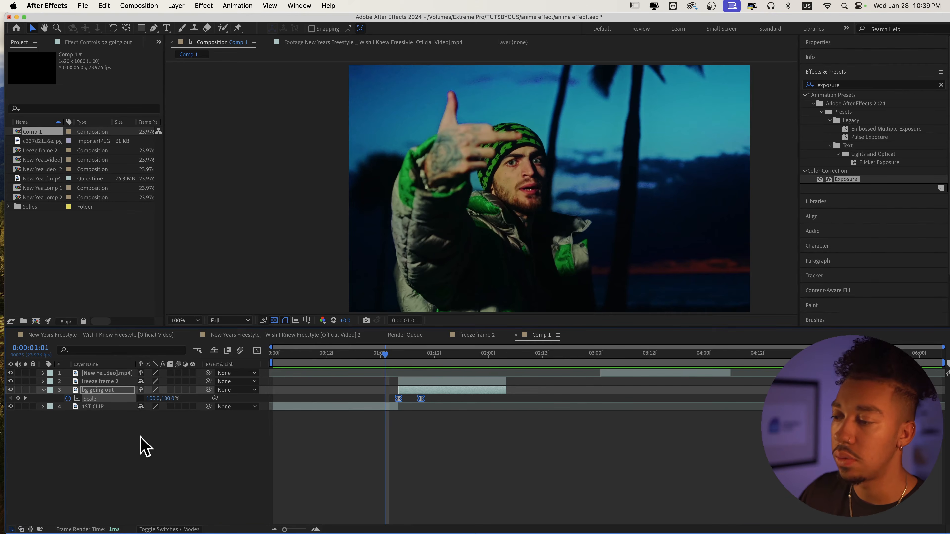
pyautogui.click(178, 390)
pyautogui.press('space')
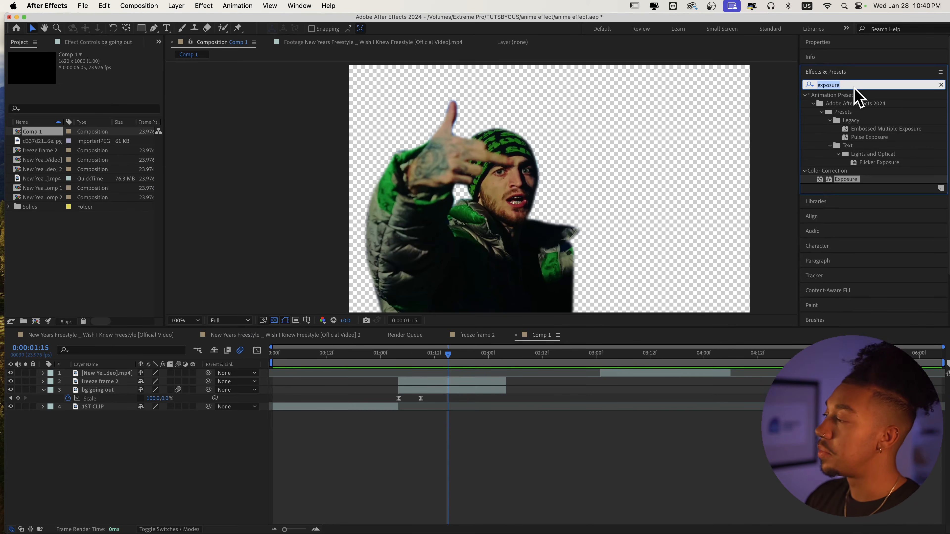
# Step: Search the effects and presets for anime and apply the Anime Speed Lines preset as a new solid layer
pyautogui.write('anime')
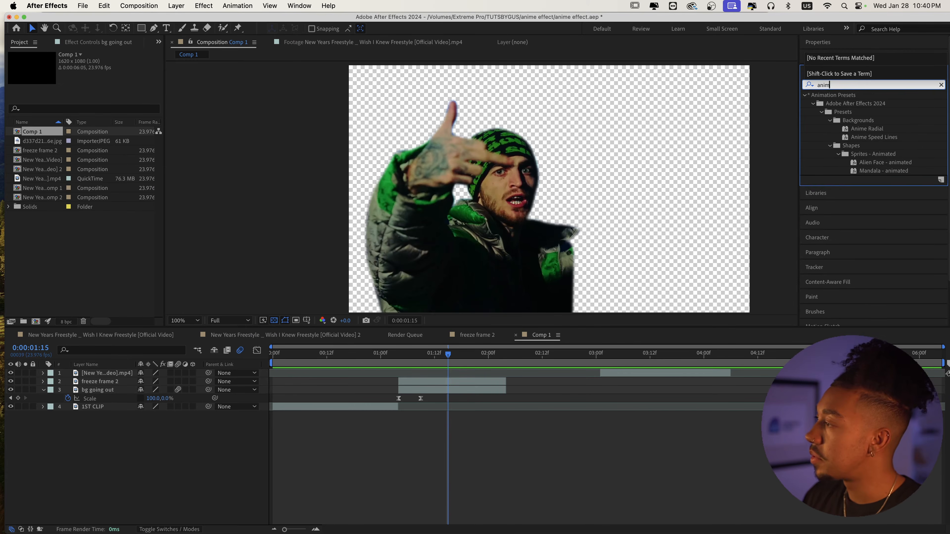
pyautogui.press('BackSpace')
pyautogui.press('BackSpace')
pyautogui.press('BackSpace')
pyautogui.press('BackSpace')
pyautogui.press('BackSpace')
pyautogui.press('BackSpace')
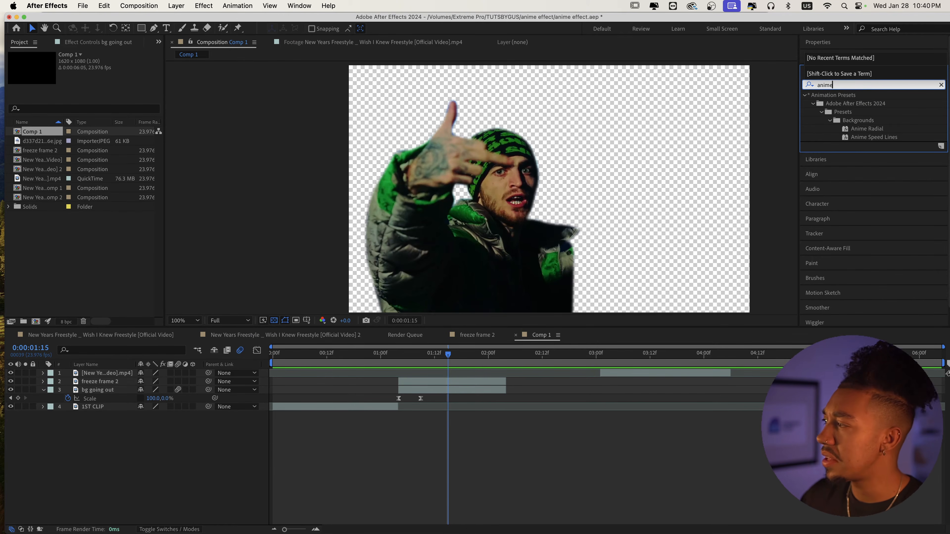
pyautogui.click(853, 128)
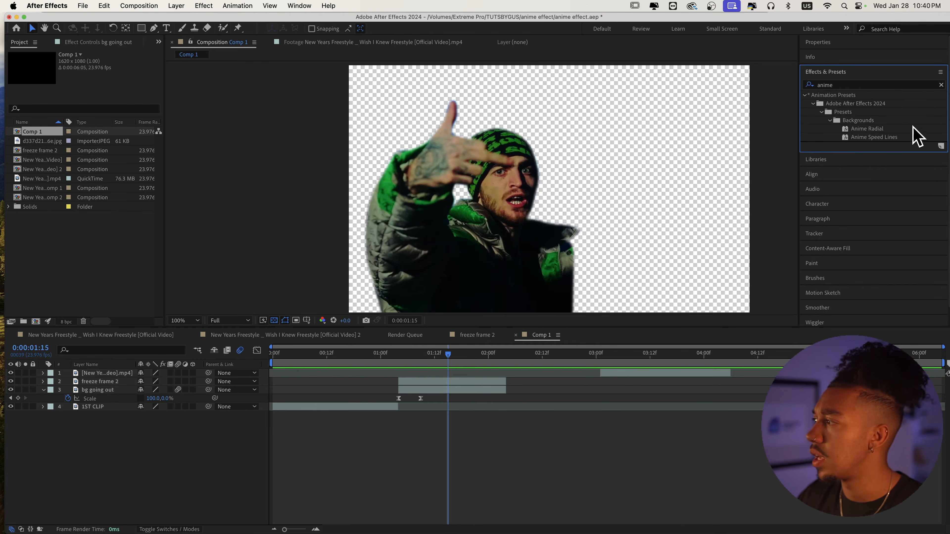
pyautogui.click(23, 17)
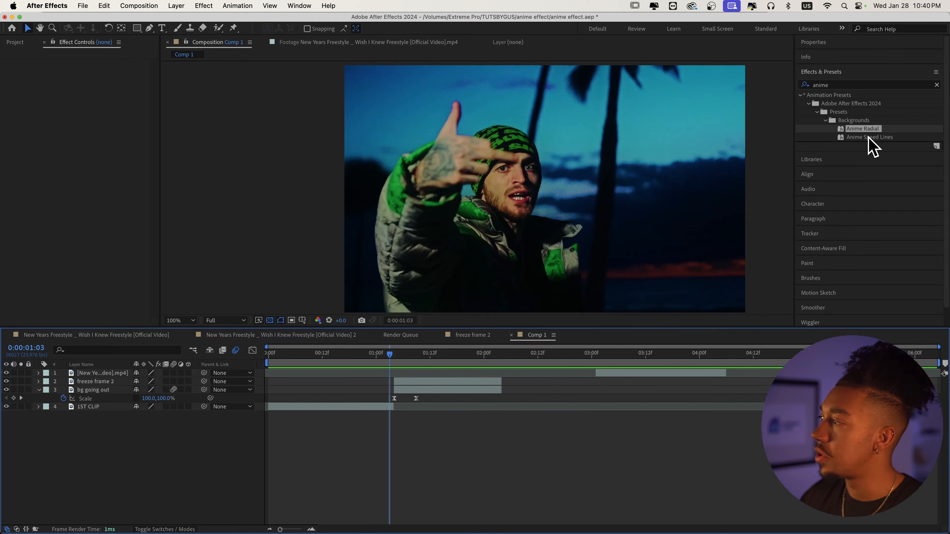
pyautogui.doubleClick(867, 137)
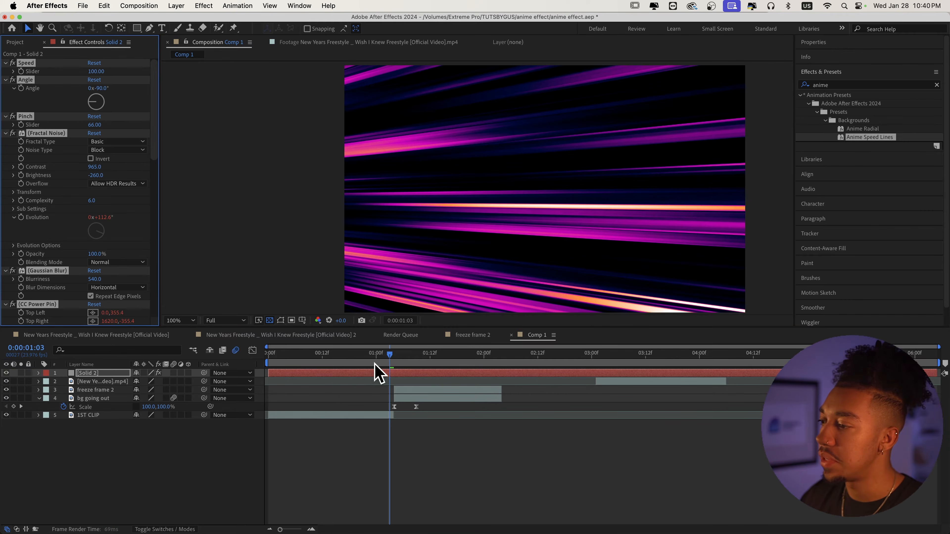
# Step: Move the speed lines solid below the bg going out layer and preview it behind the masked subject
pyautogui.press('space')
pyautogui.moveTo(87, 373); pyautogui.dragTo(82, 410)
pyautogui.moveTo(412, 357); pyautogui.dragTo(389, 359)
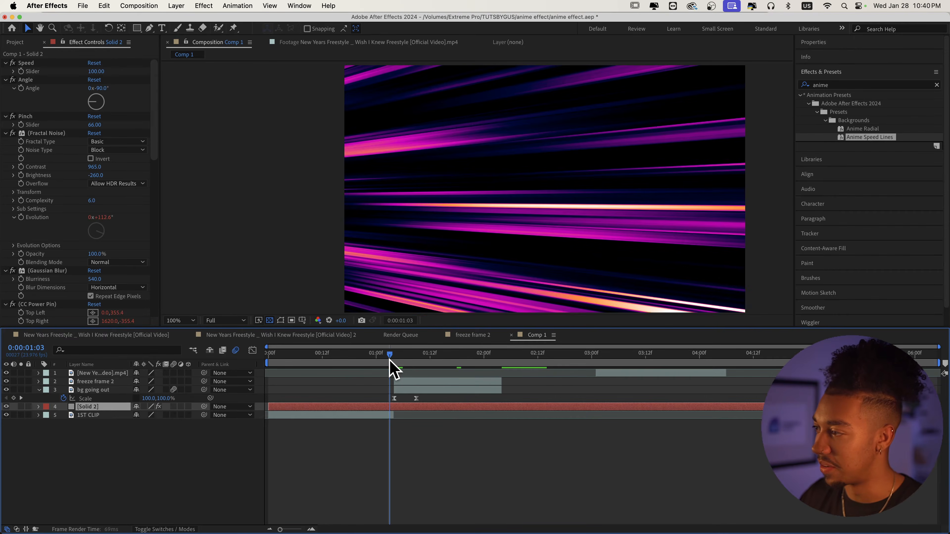
pyautogui.press('space')
# Step: Toggle the Posterize Time effect on the speed lines solid off and on, and preview the playback
pyautogui.scroll(-10, 137, 229)
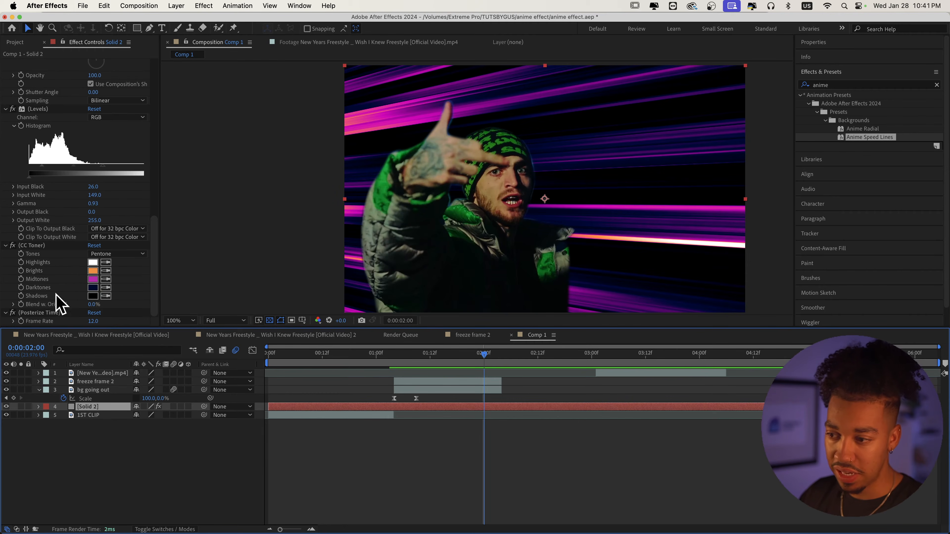
pyautogui.click(393, 354)
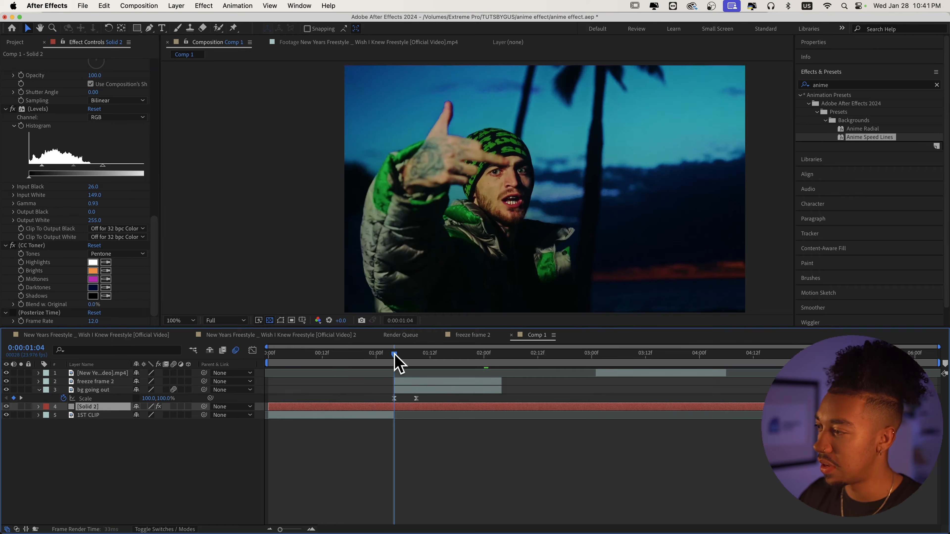
pyautogui.click(19, 313)
pyautogui.press('space')
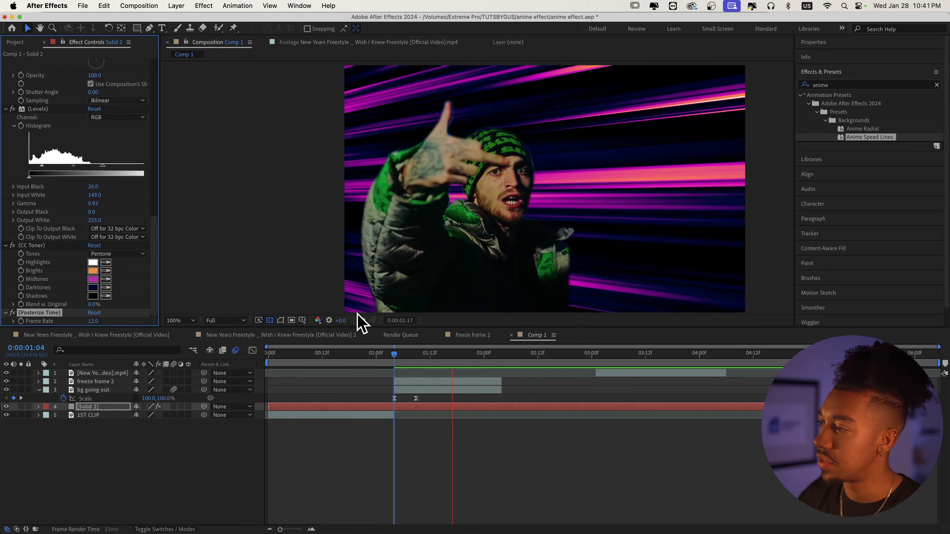
# Step: Split the speed lines solid at 0:00:01:04 and delete the part before the freeze frame
pyautogui.click(403, 355)
pyautogui.moveTo(401, 356); pyautogui.dragTo(395, 360)
pyautogui.press('super+shift+d')
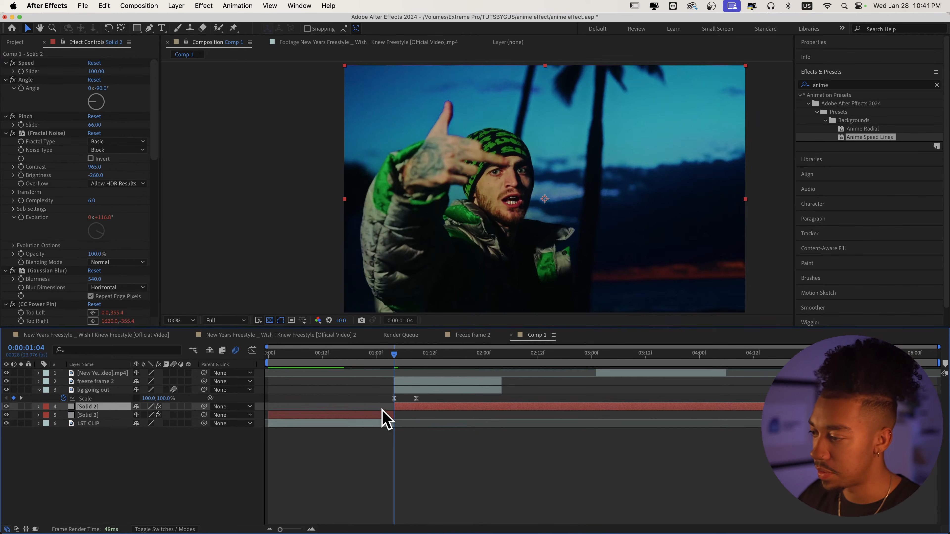
pyautogui.click(387, 416)
pyautogui.press('Delete')
# Step: Extend the freeze frame 2 and bg going out layers to about 0:00:03:00 and preview from the start
pyautogui.moveTo(397, 354); pyautogui.dragTo(591, 381)
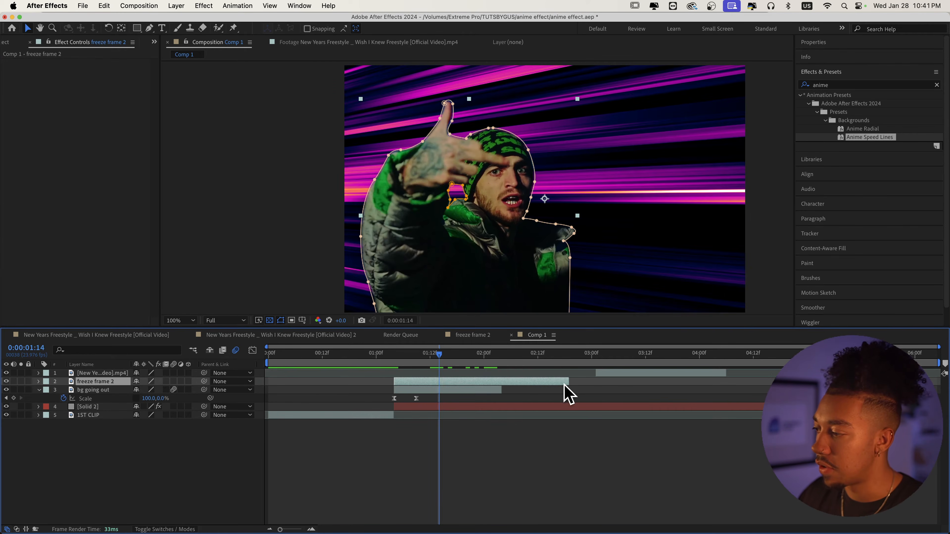
pyautogui.moveTo(501, 389); pyautogui.dragTo(586, 389)
pyautogui.click(322, 354)
pyautogui.moveTo(316, 356); pyautogui.dragTo(129, 337)
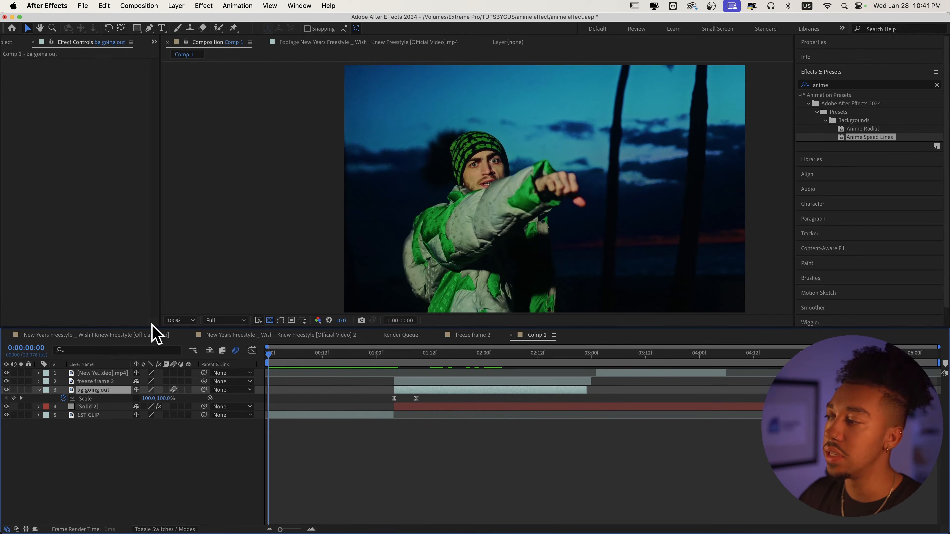
pyautogui.press('space')
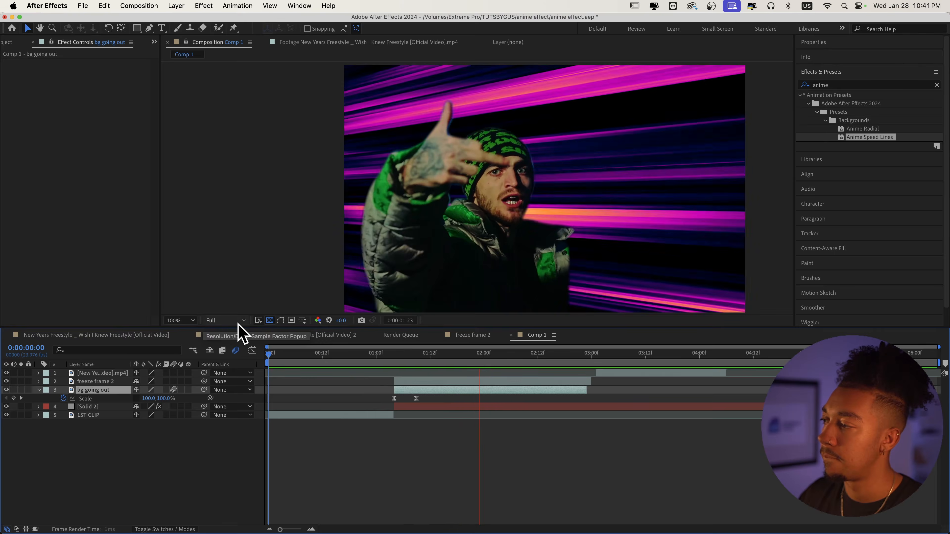
pyautogui.press('space')
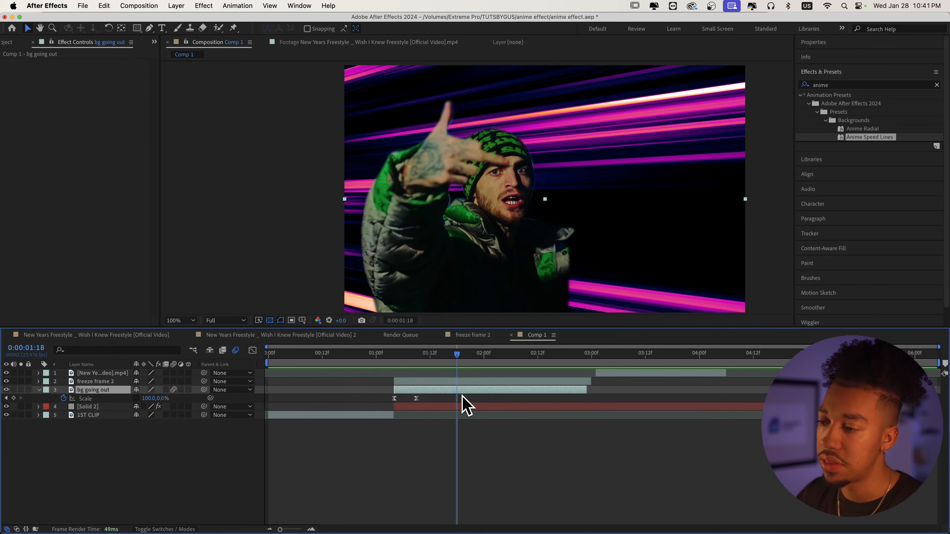
# Step: Search the effects for hue and apply Hue/Saturation to the speed lines solid
pyautogui.click(461, 407)
pyautogui.click(835, 87)
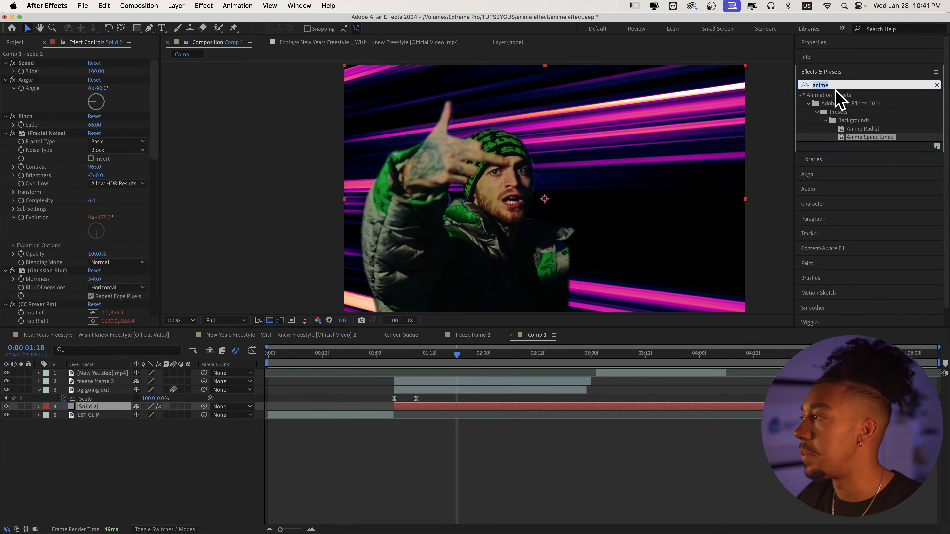
pyautogui.write('hue')
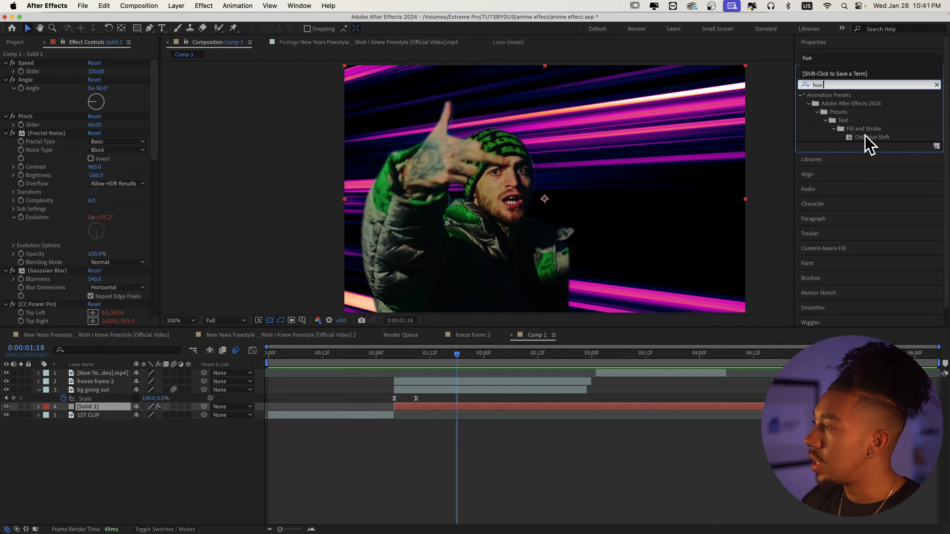
pyautogui.write('hue')
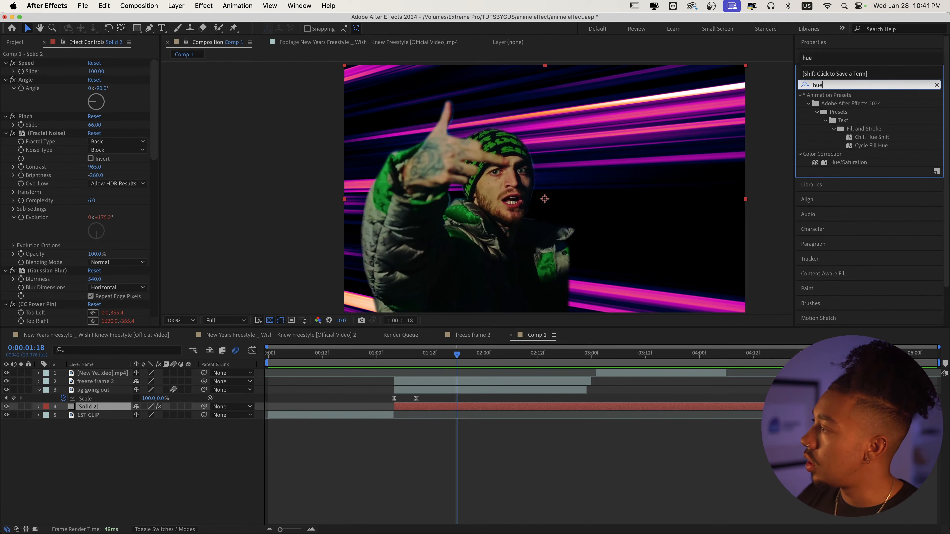
pyautogui.moveTo(852, 162); pyautogui.dragTo(540, 203)
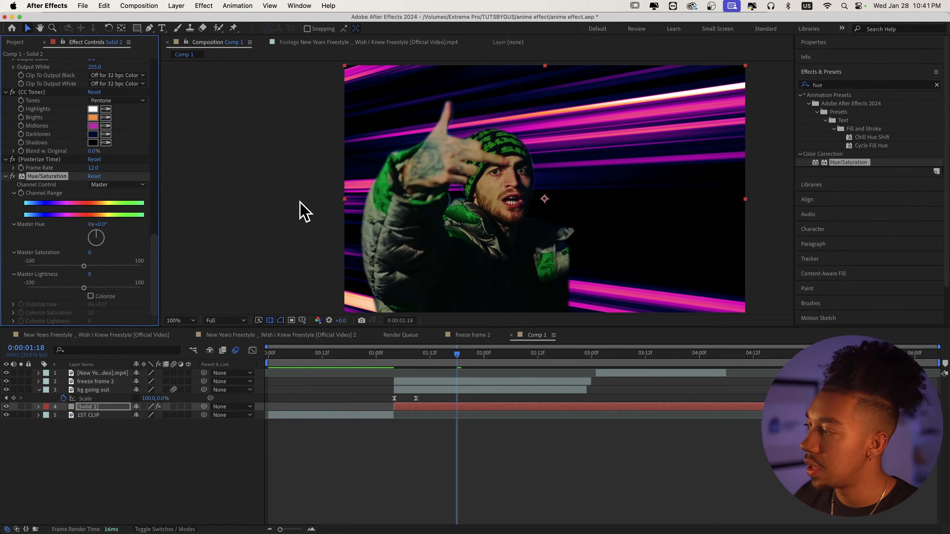
# Step: Set the solid's Master Hue to +209° to turn the speed lines green, and preview the transition
pyautogui.moveTo(105, 246)
pyautogui.mouseDown()
pyautogui.moveTo(96, 237)
pyautogui.moveTo(90, 249)
pyautogui.mouseUp()
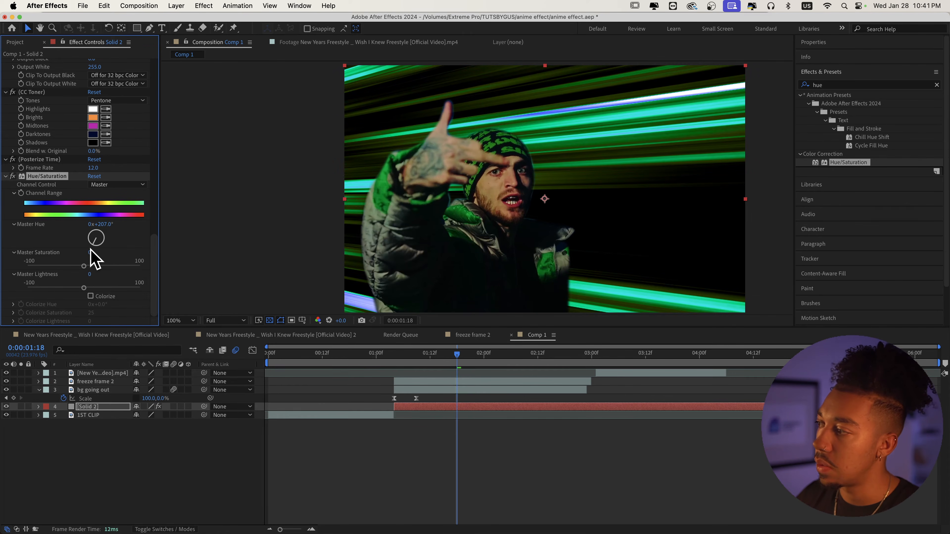
pyautogui.press('space')
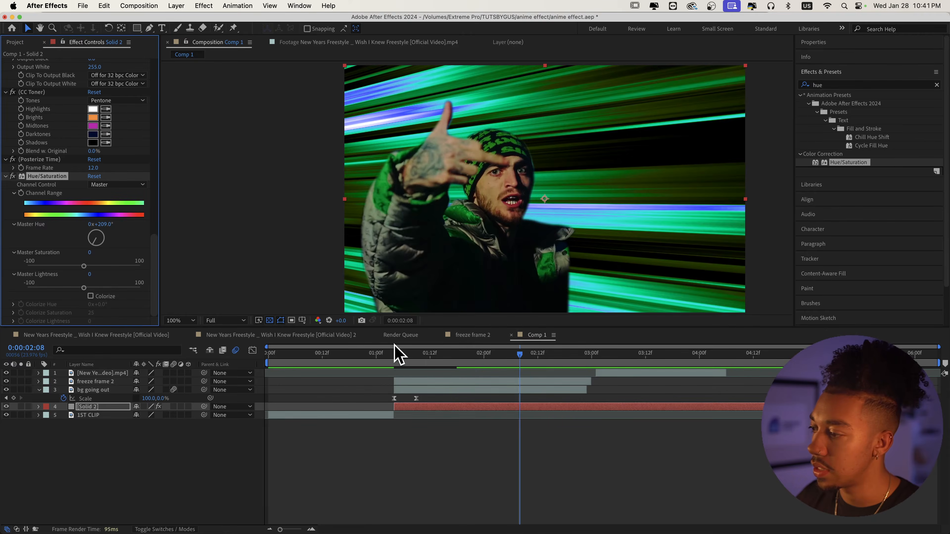
pyautogui.click(389, 354)
pyautogui.press('space')
pyautogui.press('space')
# Step: Add the expression posterizeTime(12); wiggle(24,25) to the Position of freeze frame 2 and preview the shake
pyautogui.click(425, 382)
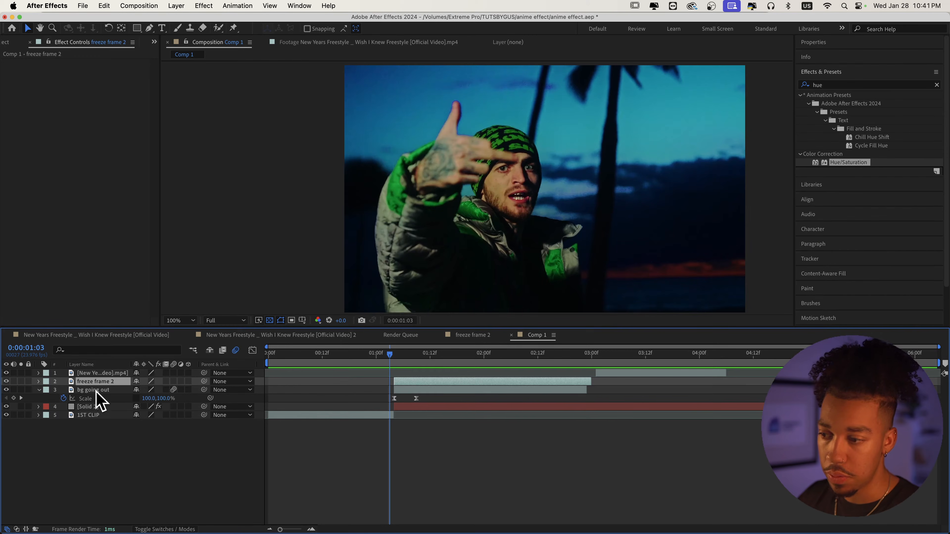
pyautogui.press('p')
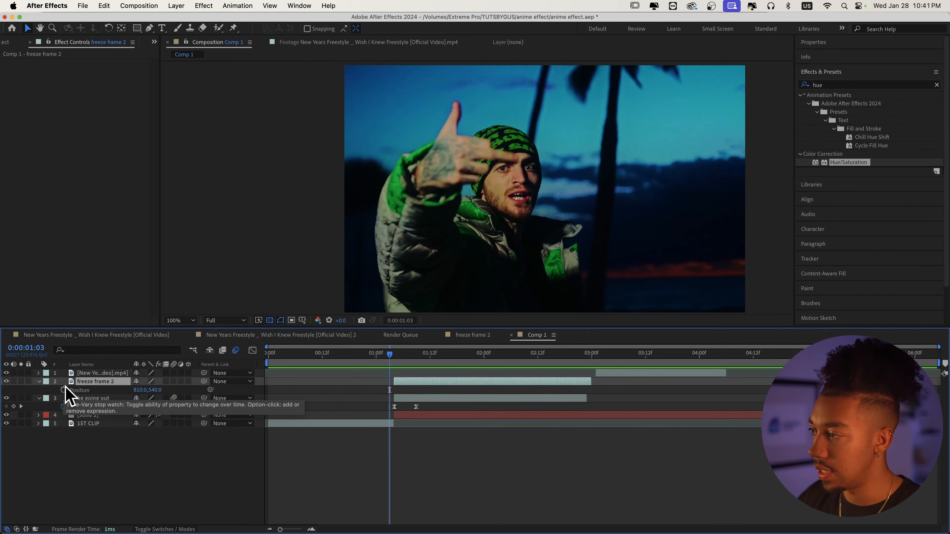
pyautogui.keyDown('alt'); pyautogui.click(64, 390); pyautogui.keyUp('alt')
pyautogui.keyDown('alt'); pyautogui.click(63, 389); pyautogui.keyUp('alt')
pyautogui.keyDown('alt'); pyautogui.click(65, 390); pyautogui.keyUp('alt')
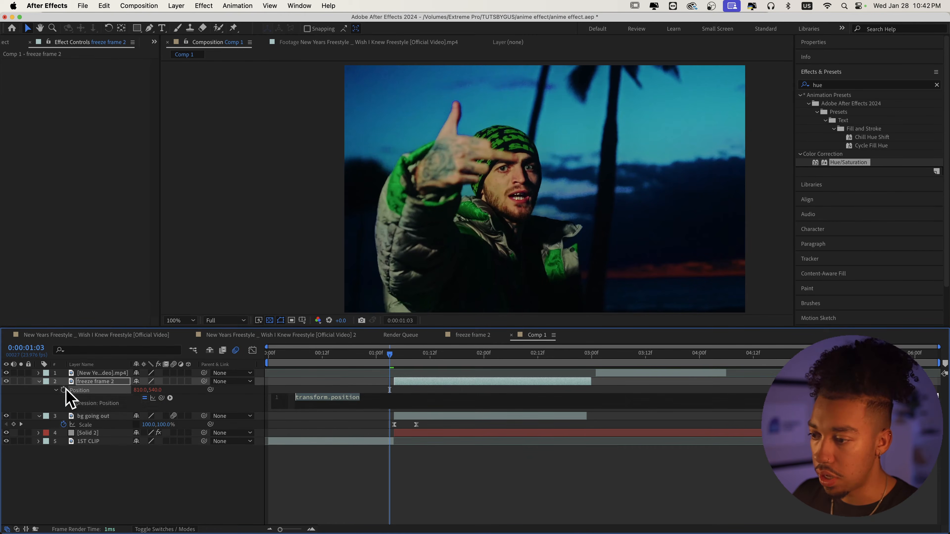
pyautogui.write('posterizeTime()')
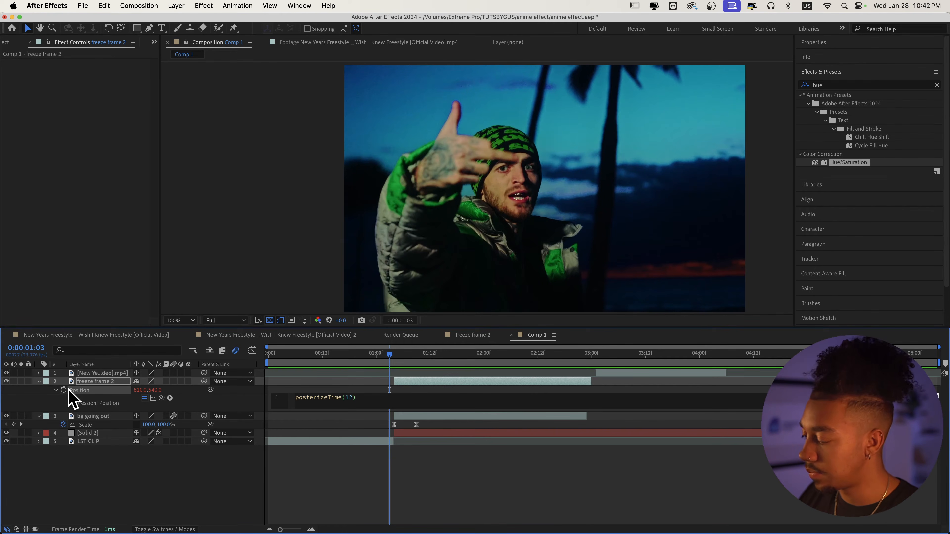
pyautogui.write('wiggle()')
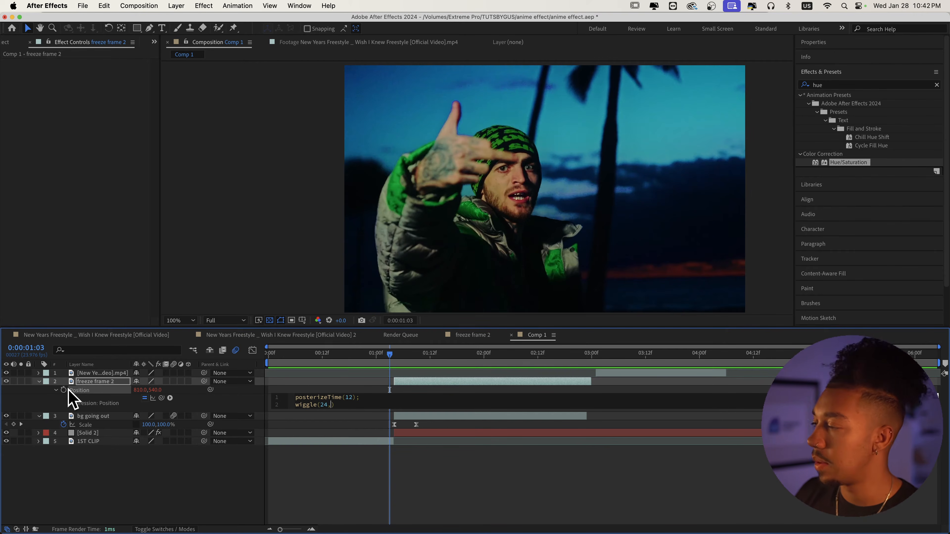
pyautogui.write('25')
pyautogui.click(385, 353)
pyautogui.press('space')
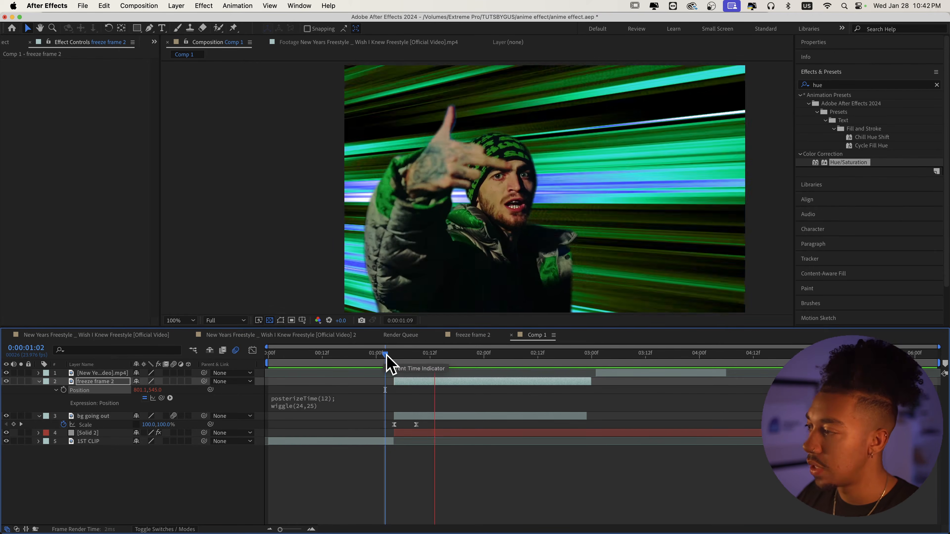
pyautogui.click(380, 353)
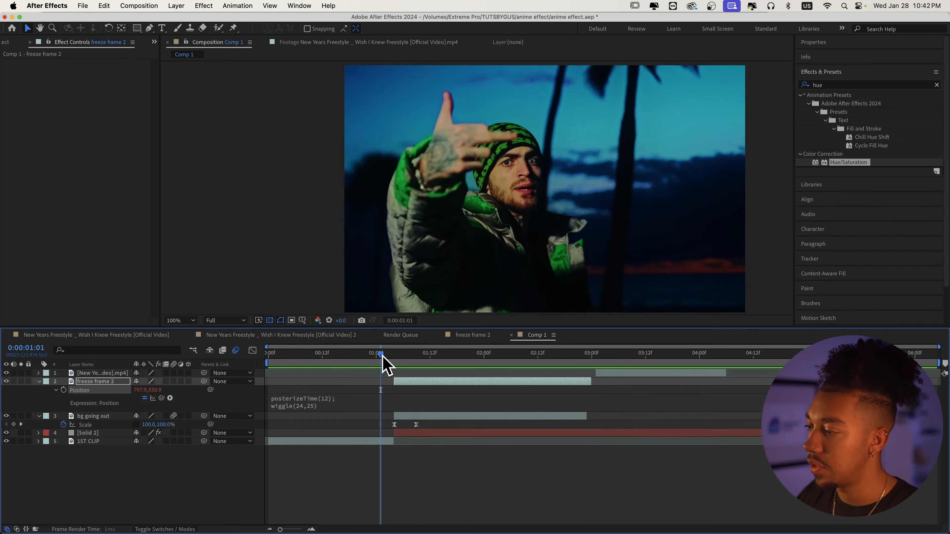
# Step: Change the posterizeTime value in the Position expression of freeze frame 2 to 8 and preview the shake
pyautogui.click(346, 400)
pyautogui.click(350, 397)
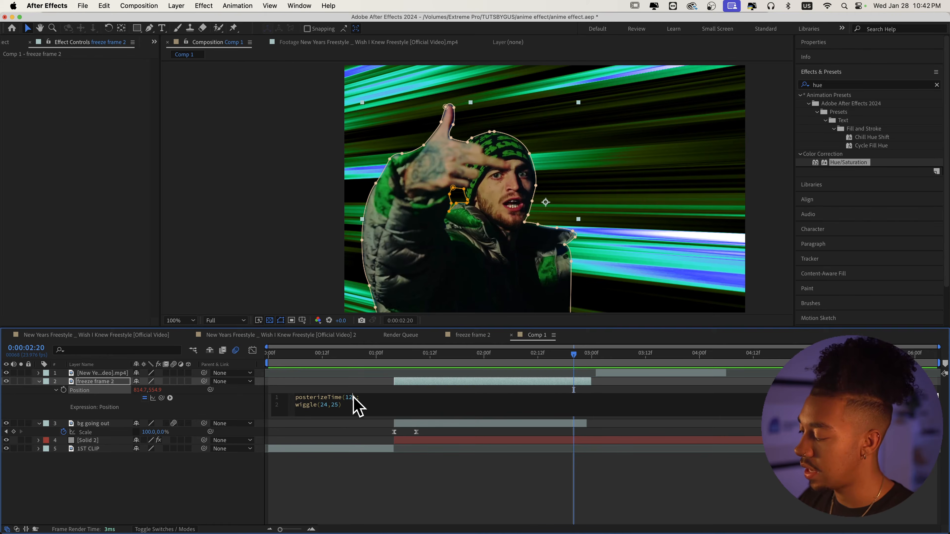
pyautogui.press('BackSpace')
pyautogui.press('BackSpace')
pyautogui.write('8')
pyautogui.click(397, 356)
pyautogui.press('space')
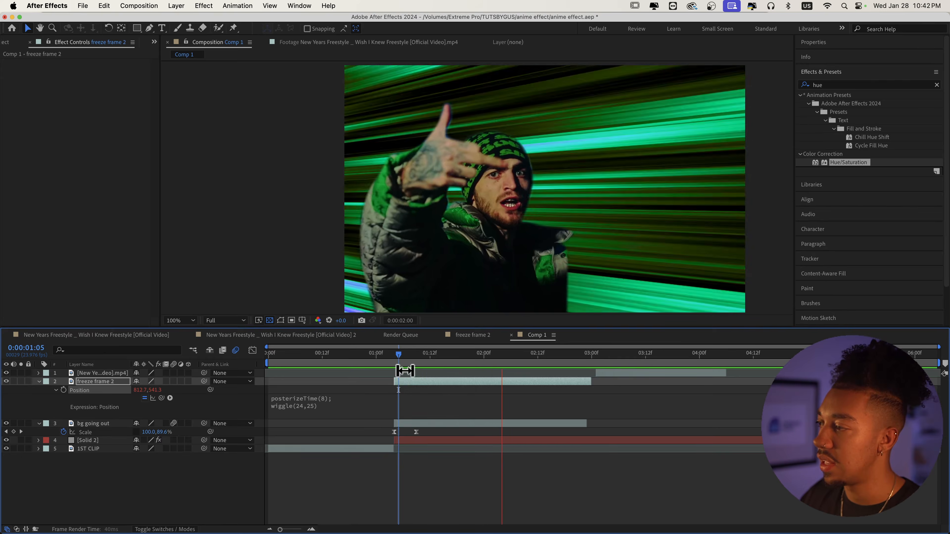
pyautogui.click(405, 371)
pyautogui.press('space')
# Step: Disable the Posterize Time effect on the speed lines solid and preview from 0:00:01:04
pyautogui.click(417, 438)
pyautogui.press('i')
pyautogui.scroll(-10, 23, 246)
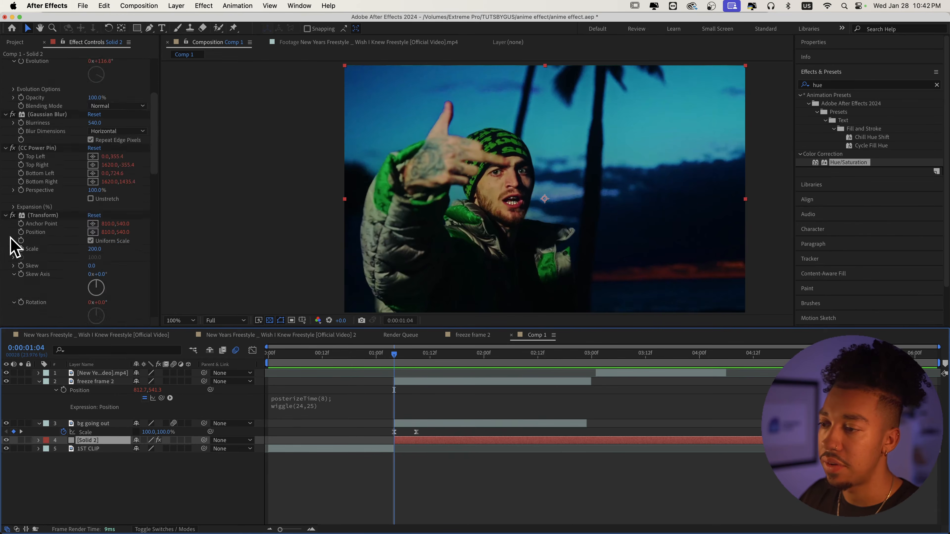
pyautogui.click(13, 158)
pyautogui.click(13, 160)
pyautogui.press('space')
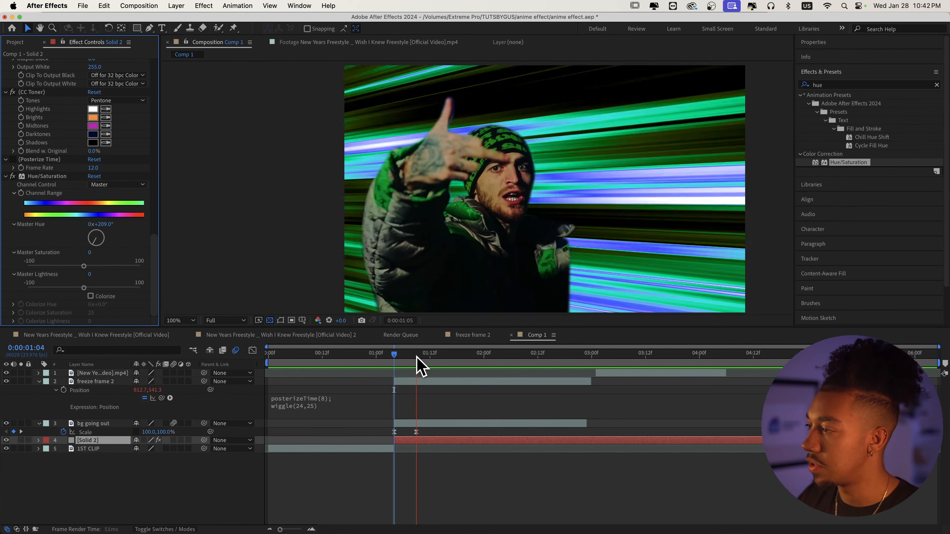
# Step: Preview the complete freeze-frame effect from the start of the composition
pyautogui.click(328, 354)
pyautogui.press('Home')
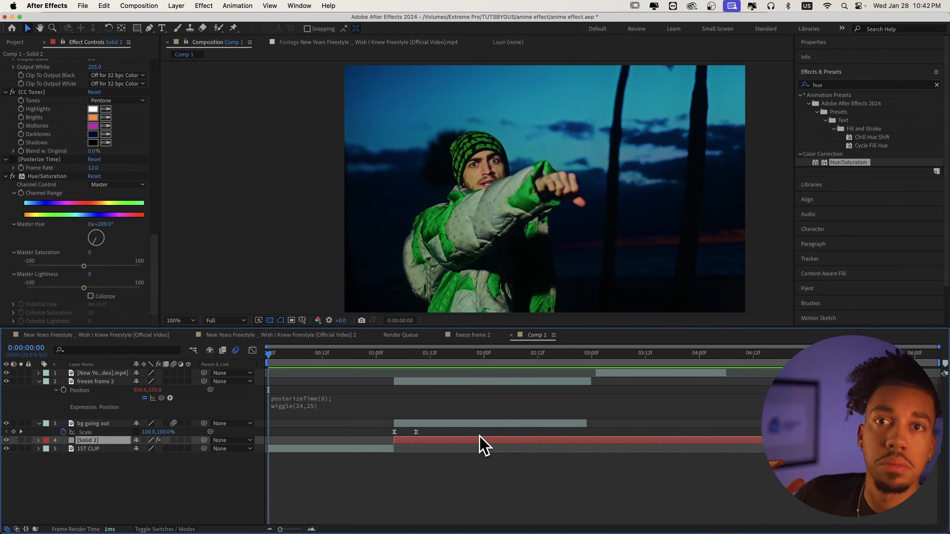
pyautogui.press('space')
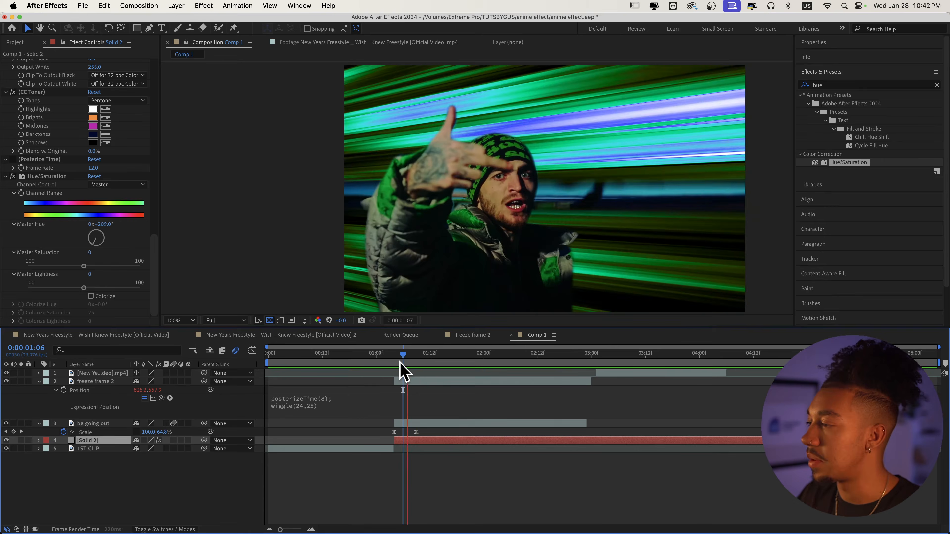
# Step: Stop the preview and duplicate the freeze frame 2 layer
pyautogui.press('space')
pyautogui.click(445, 378)
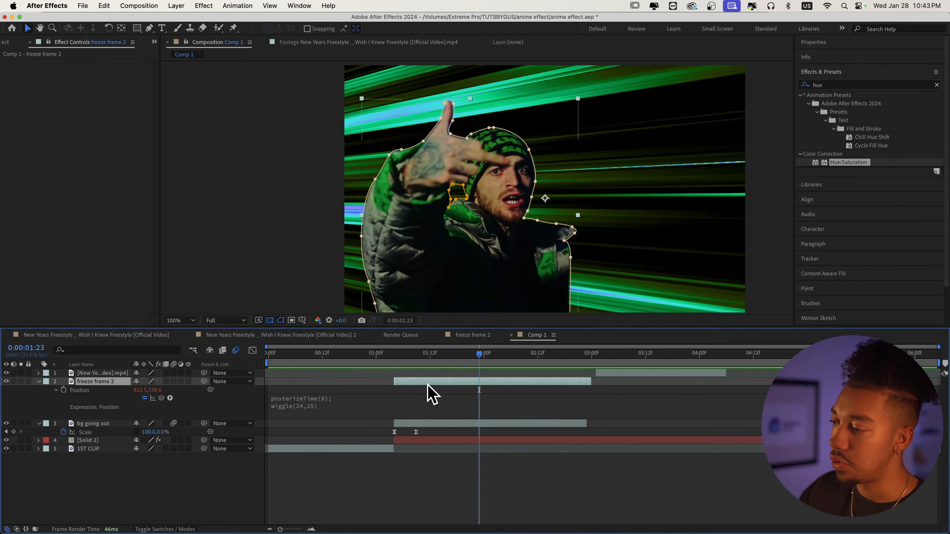
pyautogui.press('super+d')
# Step: Apply the Fill effect to the lower copy, freeze frame 2, and set its color to white (FFFFFF)
pyautogui.doubleClick(839, 85)
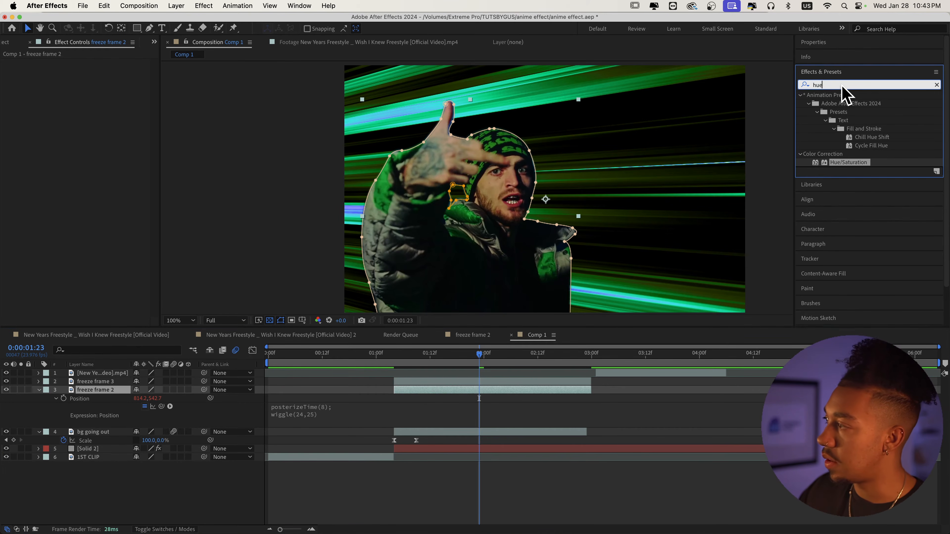
pyautogui.write('fill')
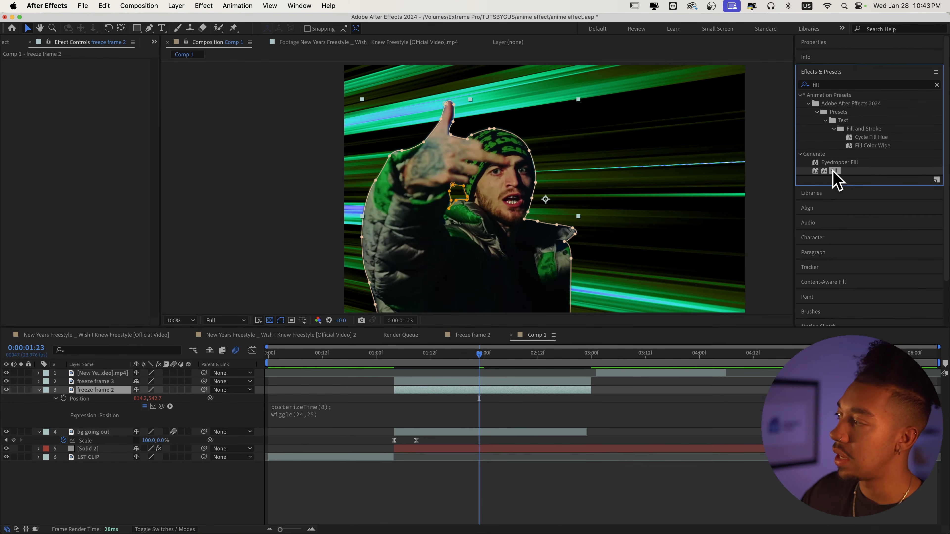
pyautogui.doubleClick(834, 170)
pyautogui.click(93, 89)
pyautogui.click(185, 332)
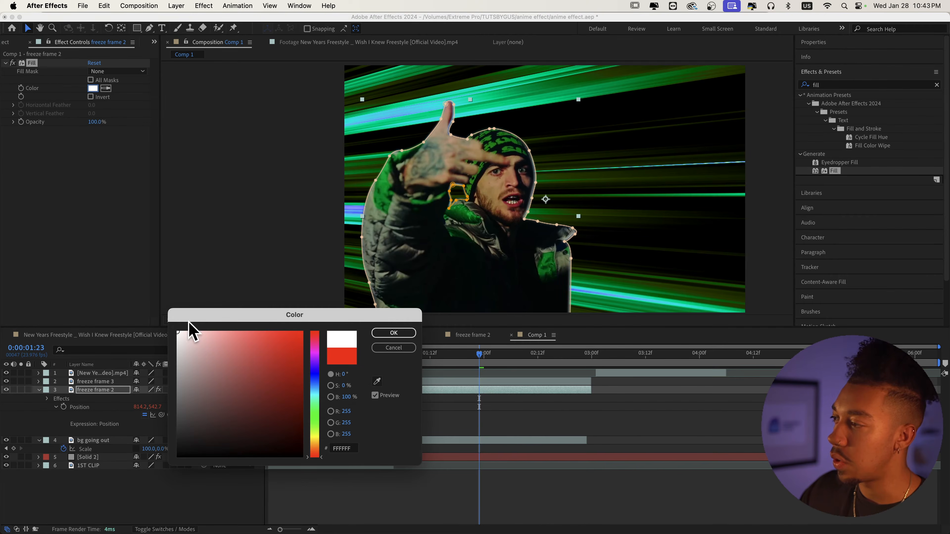
pyautogui.click(409, 335)
# Step: Preview the white-filled copy behind the subject from 0:00:01:03
pyautogui.moveTo(404, 356); pyautogui.dragTo(391, 365)
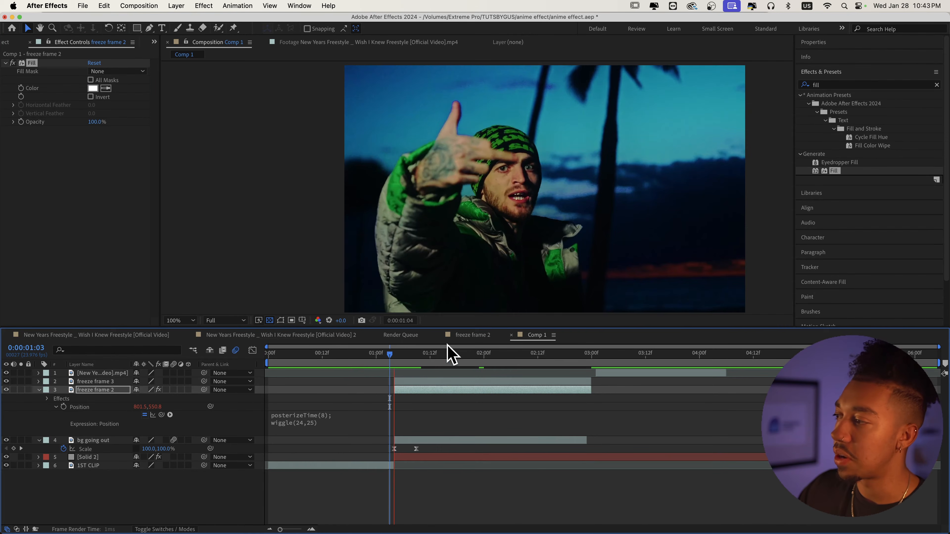
pyautogui.press('space')
pyautogui.press('space')
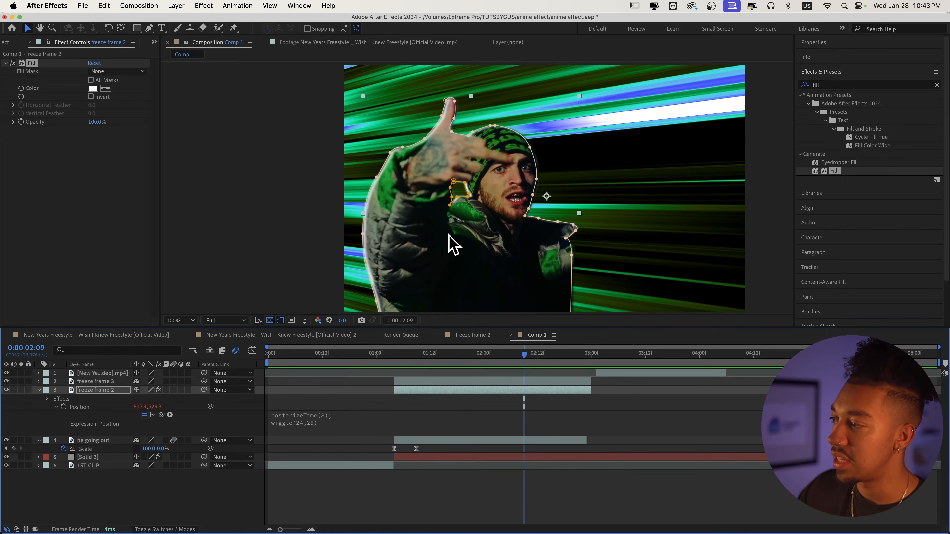
pyautogui.press('space')
pyautogui.press('space')
# Step: Set the Mask Feather of Mask 1 and Mask 2 on freeze frame 2 to 0 pixels
pyautogui.press('m')
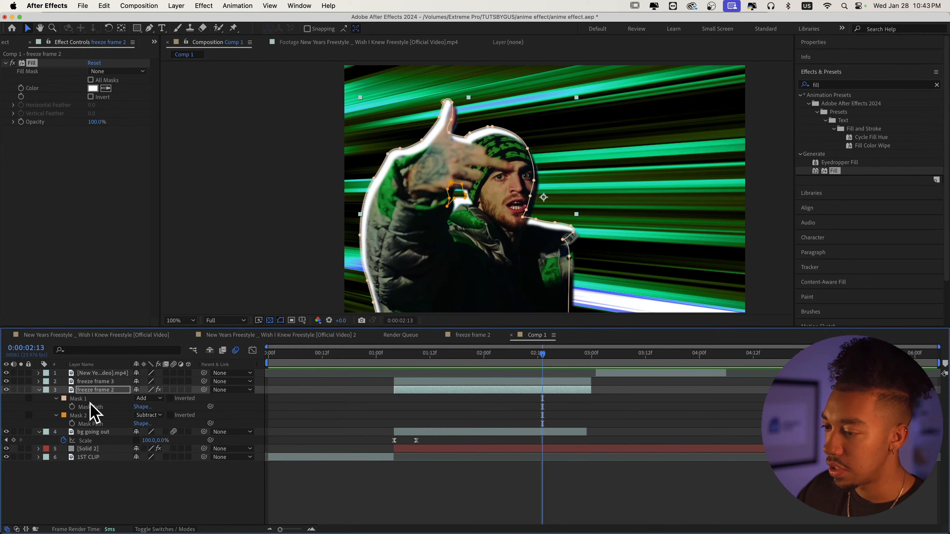
pyautogui.press('f')
pyautogui.click(149, 407)
pyautogui.write('0')
pyautogui.press('Return')
pyautogui.click(147, 424)
pyautogui.write('0')
pyautogui.press('Return')
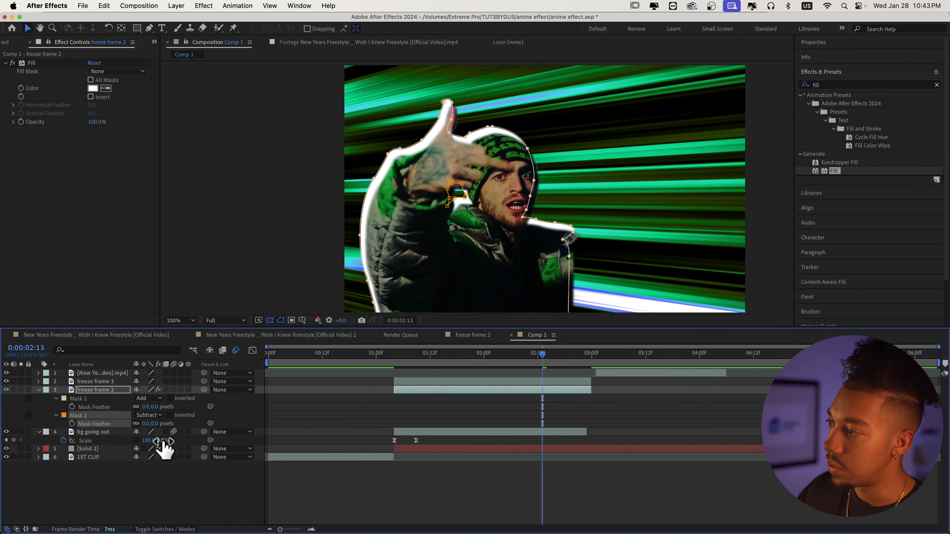
# Step: Preview the hard-edged white outline, restarting playback from 0:00:00:21
pyautogui.click(402, 388)
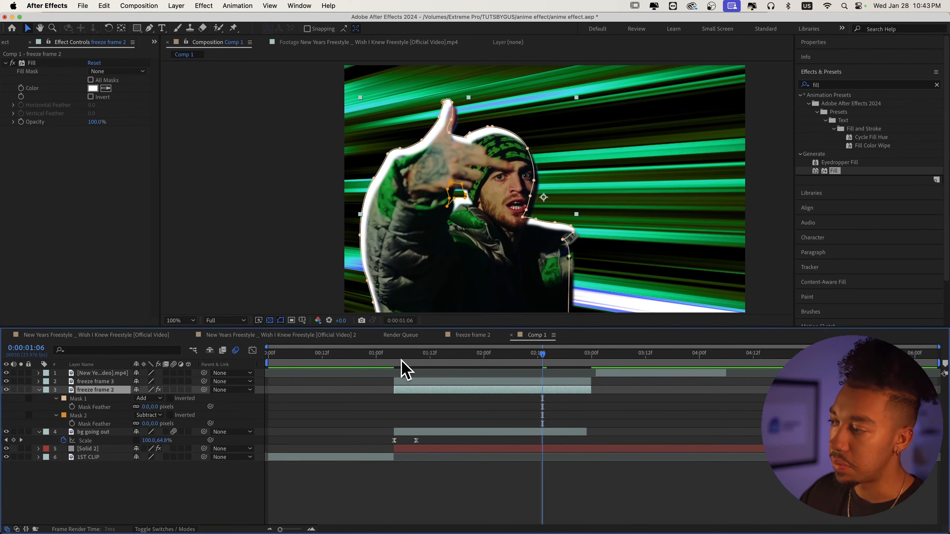
pyautogui.click(402, 357)
pyautogui.press('space')
pyautogui.click(362, 354)
pyautogui.press('space')
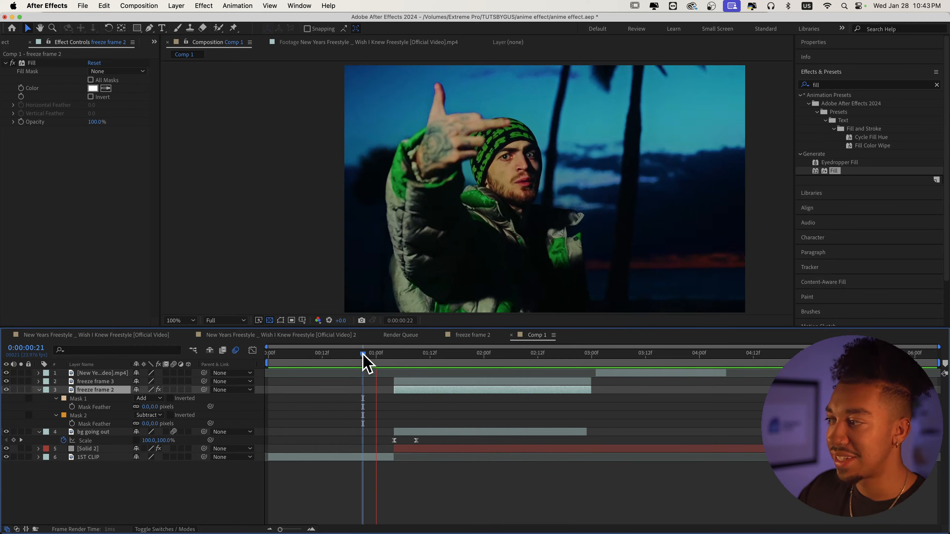
pyautogui.press('space')
# Step: Add the text ANIME across the upper part of the frame, above the subject's head
pyautogui.click(486, 474)
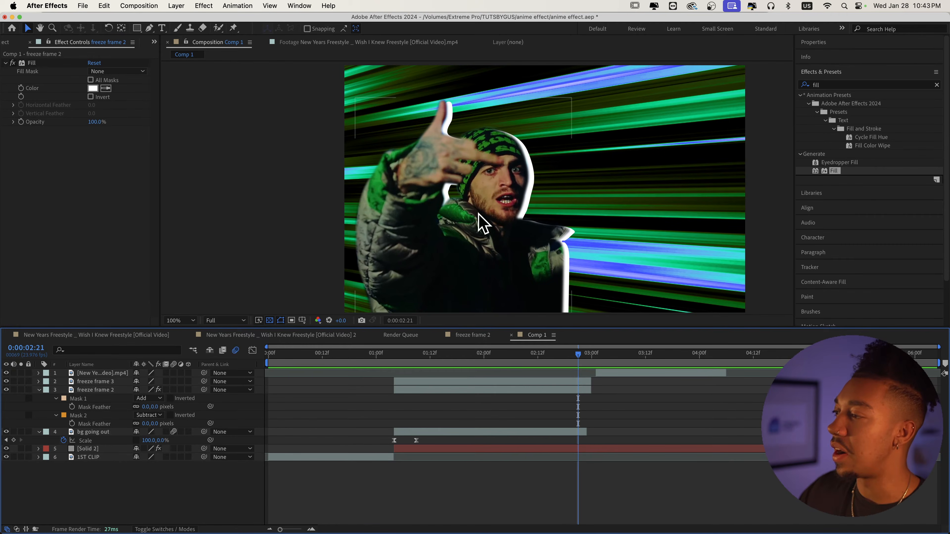
pyautogui.press('super+t')
pyautogui.click(430, 101)
pyautogui.write('ANIME')
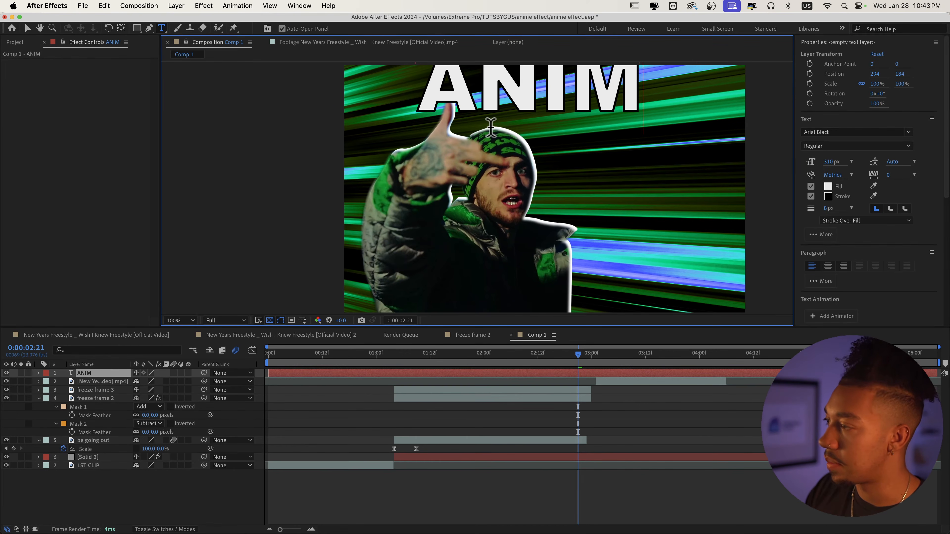
# Step: Style the ANIME text in Arial Black with a black stroke and go to 0:00:02:00
pyautogui.press('super+a')
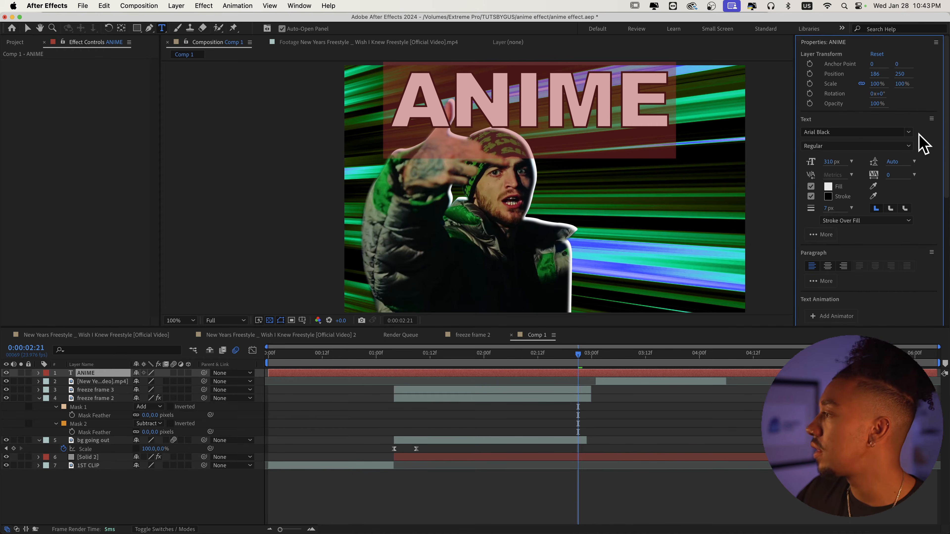
pyautogui.click(908, 132)
pyautogui.click(861, 118)
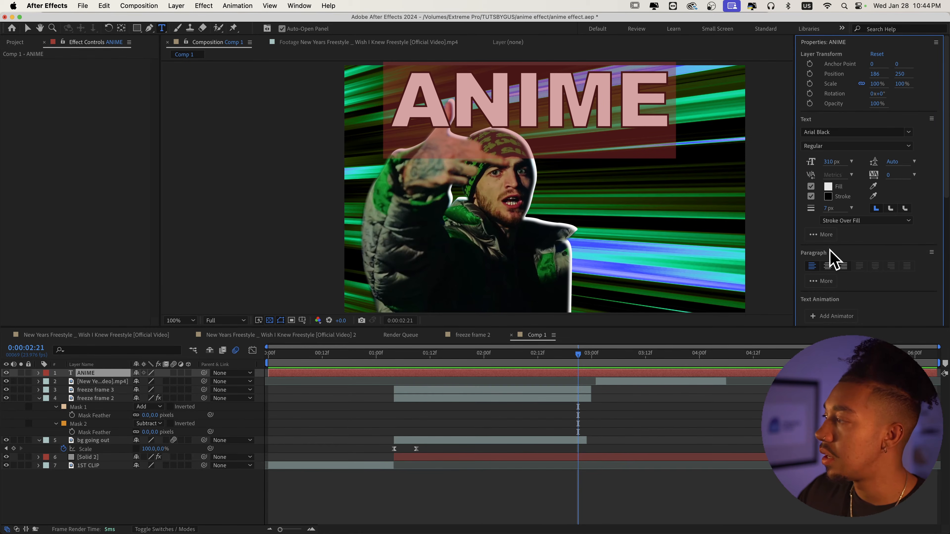
pyautogui.click(827, 197)
pyautogui.click(310, 355)
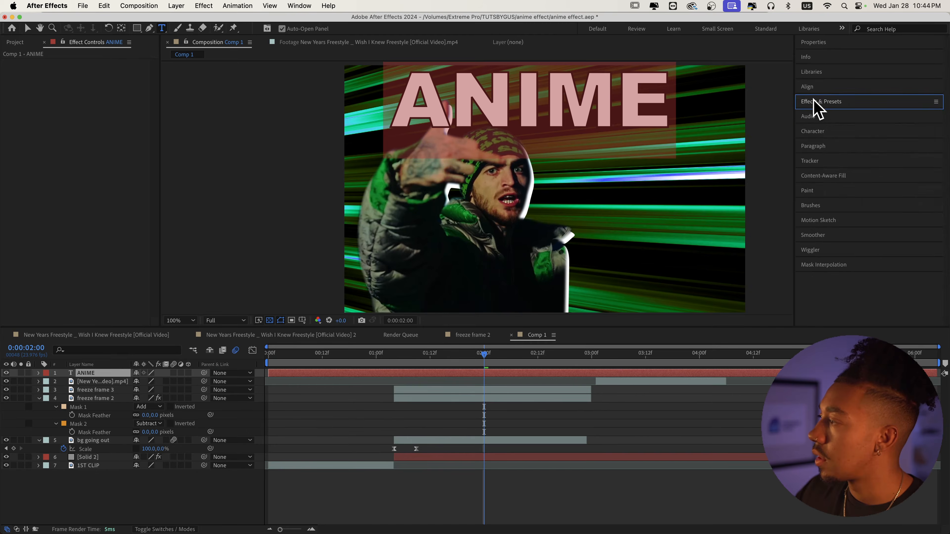
# Step: Apply the Drop Shadow effect to the ANIME text with a distance of 25 and an opacity of 35%
pyautogui.click(822, 114)
pyautogui.write('drop')
pyautogui.doubleClick(853, 218)
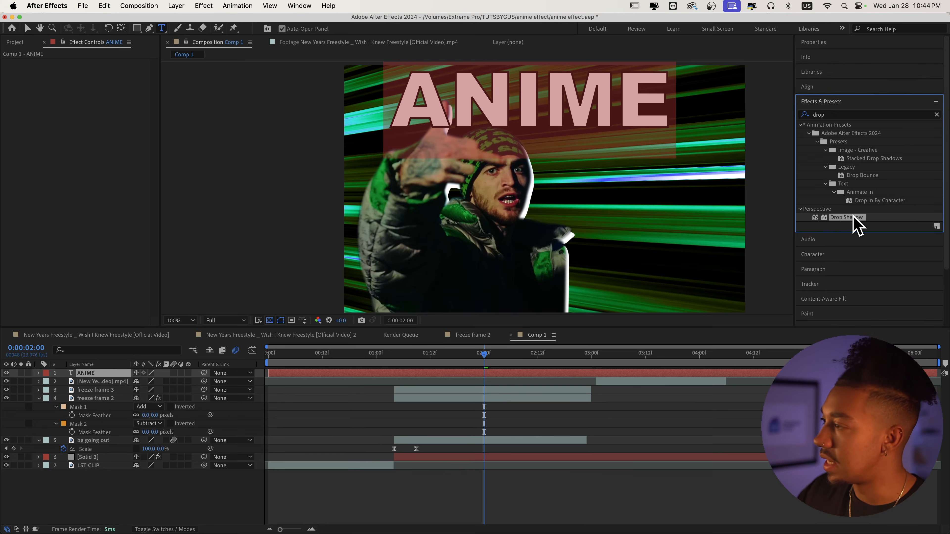
pyautogui.moveTo(96, 114); pyautogui.dragTo(106, 113)
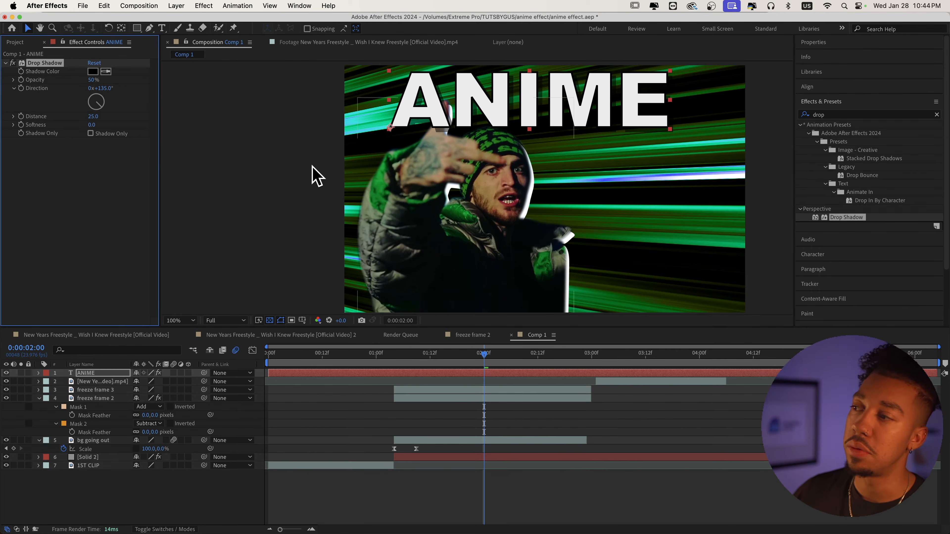
pyautogui.moveTo(91, 81)
pyautogui.mouseDown()
pyautogui.moveTo(112, 83)
pyautogui.moveTo(90, 88)
pyautogui.mouseUp()
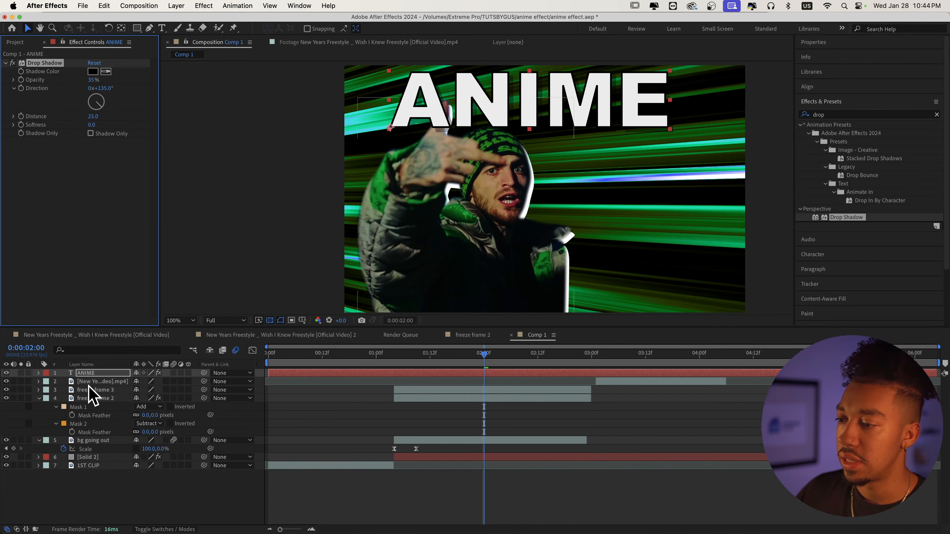
# Step: Place the ANIME layer below bg going out, starting with the freeze frame, and preview the composition from the start
pyautogui.moveTo(99, 375); pyautogui.dragTo(96, 449)
pyautogui.press('Home')
pyautogui.moveTo(378, 361); pyautogui.dragTo(195, 377)
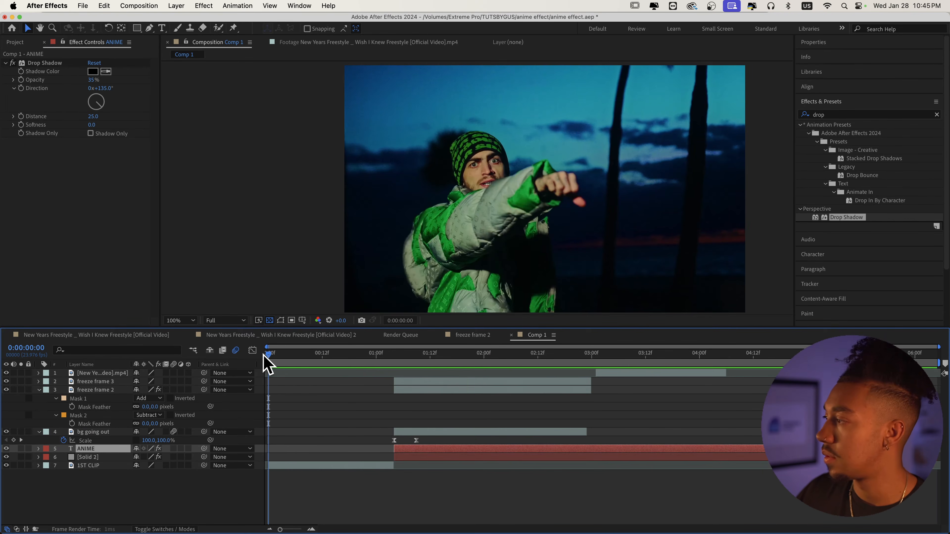
pyautogui.press('space')
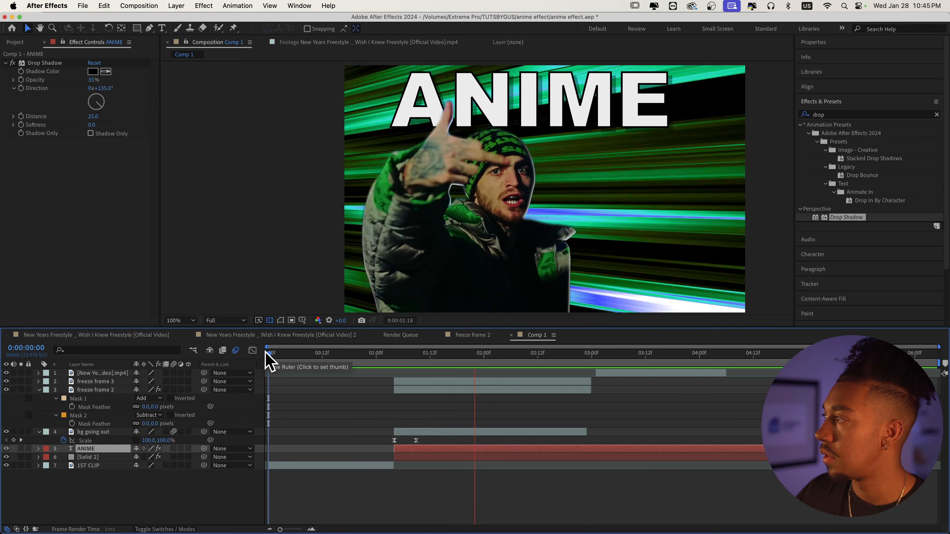
# Step: Add a text animator with the Position and Rotation properties to the ANIME layer
pyautogui.click(416, 359)
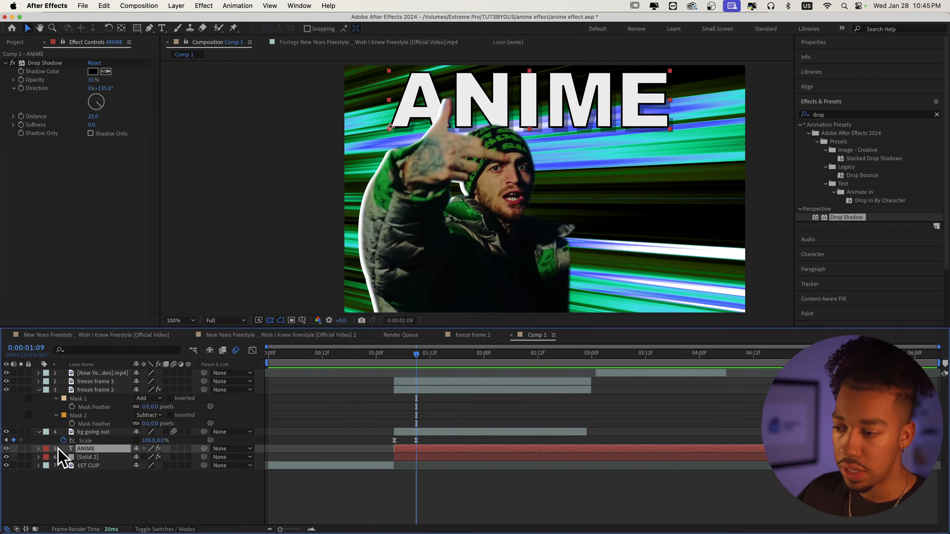
pyautogui.click(39, 449)
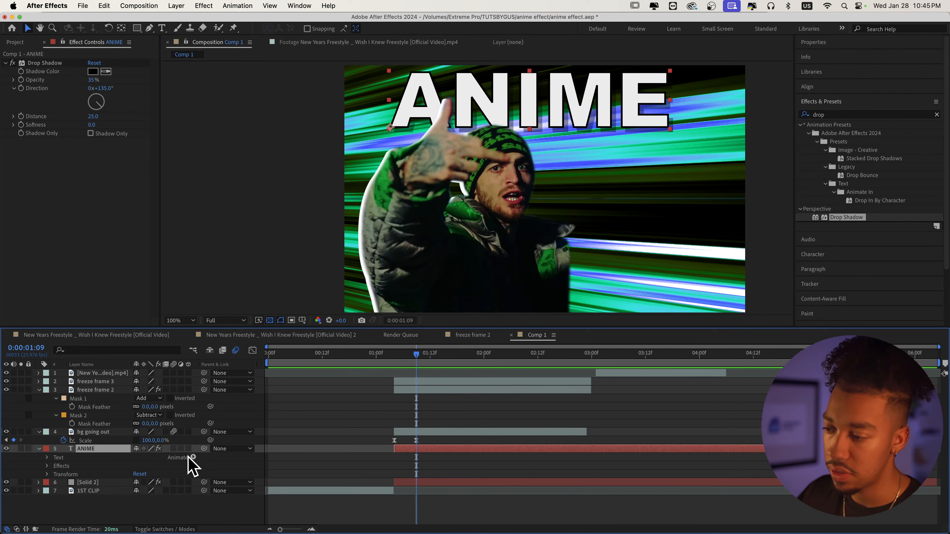
pyautogui.click(37, 443)
pyautogui.click(39, 449)
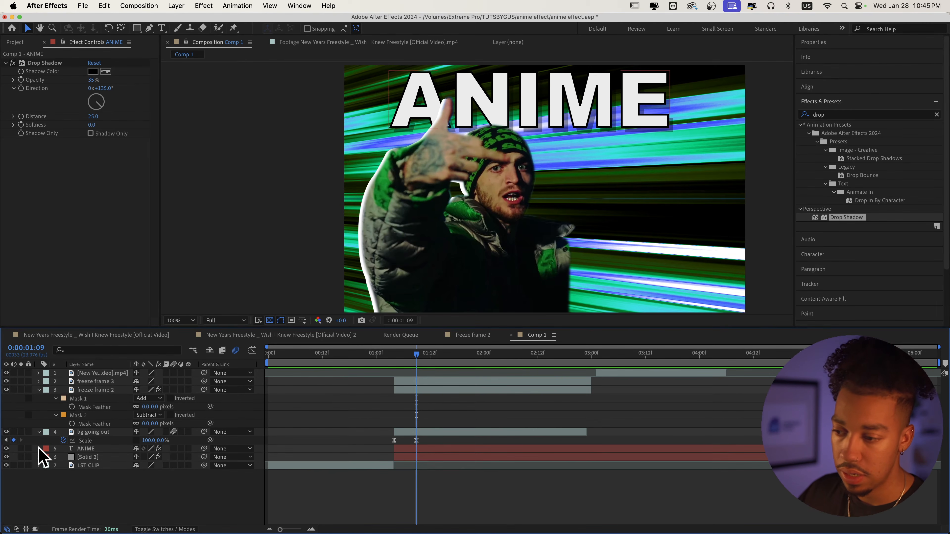
pyautogui.click(39, 449)
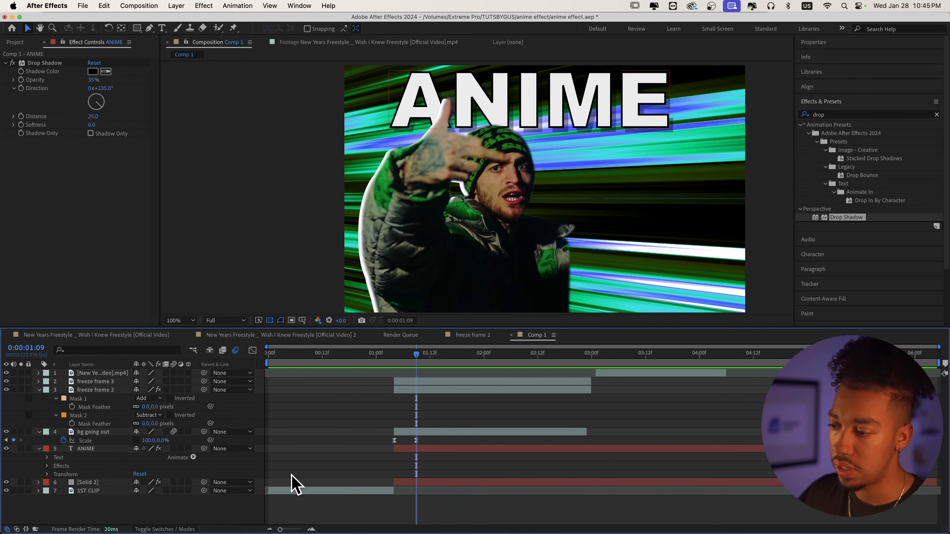
pyautogui.click(193, 457)
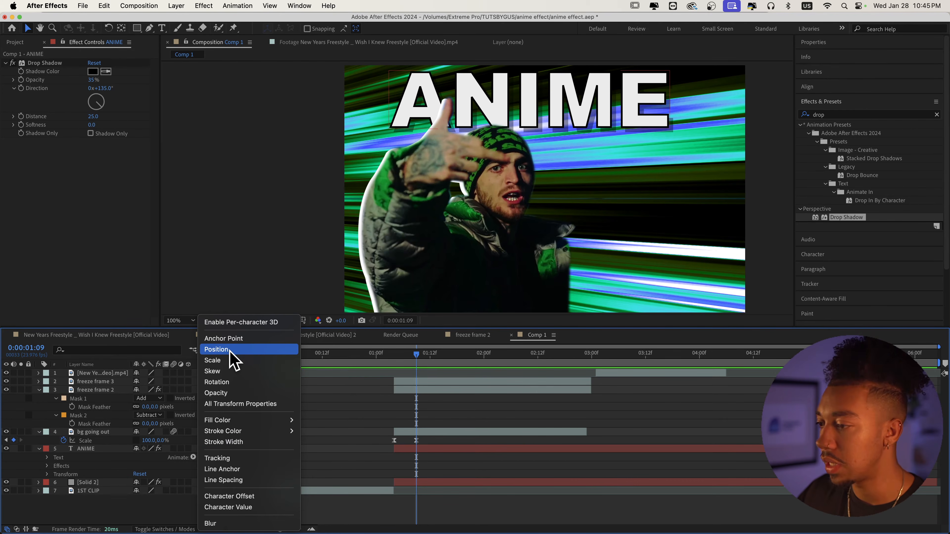
pyautogui.click(216, 349)
pyautogui.click(193, 490)
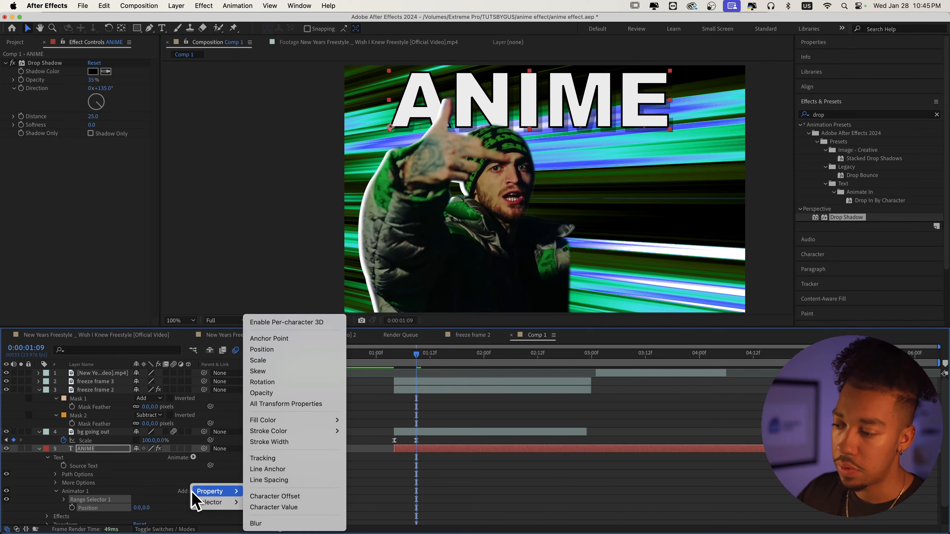
pyautogui.moveTo(212, 491)
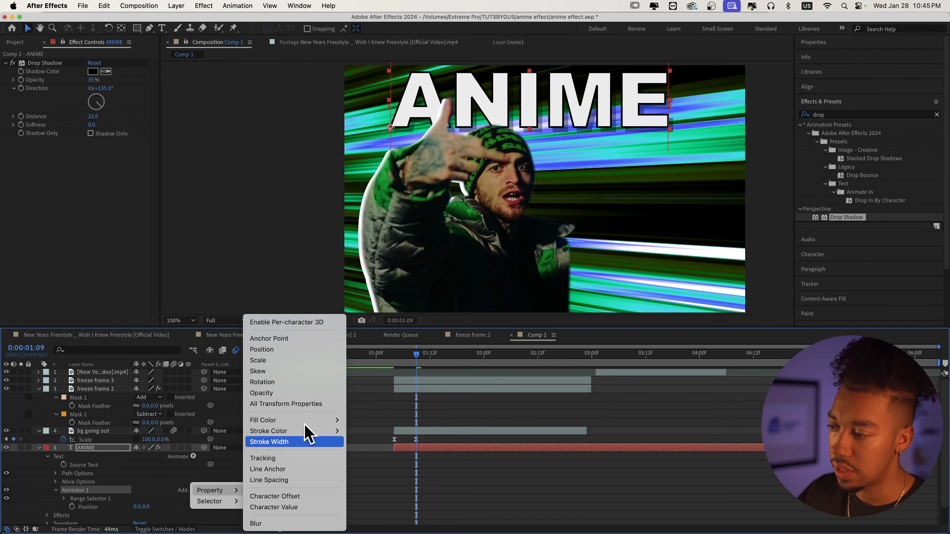
pyautogui.click(274, 382)
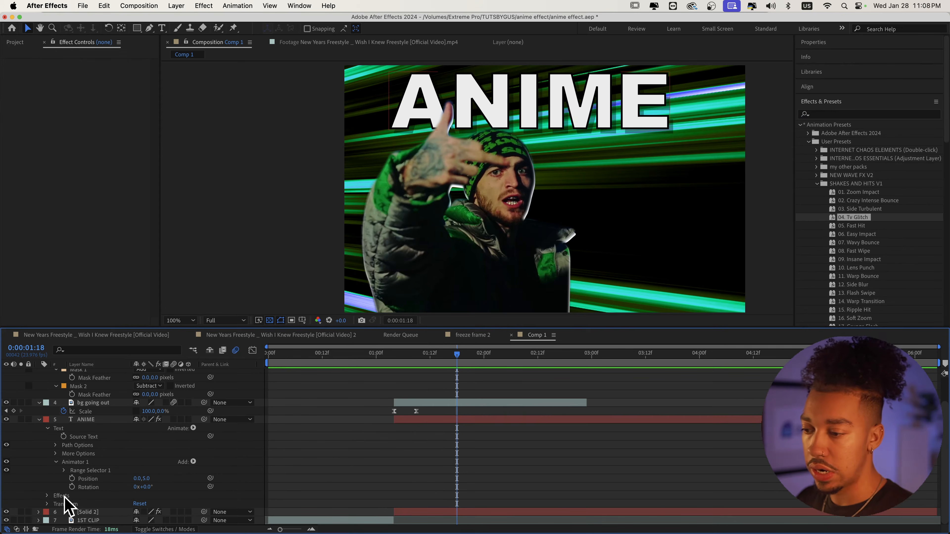
# Step: Set the text animator's Position to -3, 14 and its Rotation to 5°
pyautogui.click(98, 475)
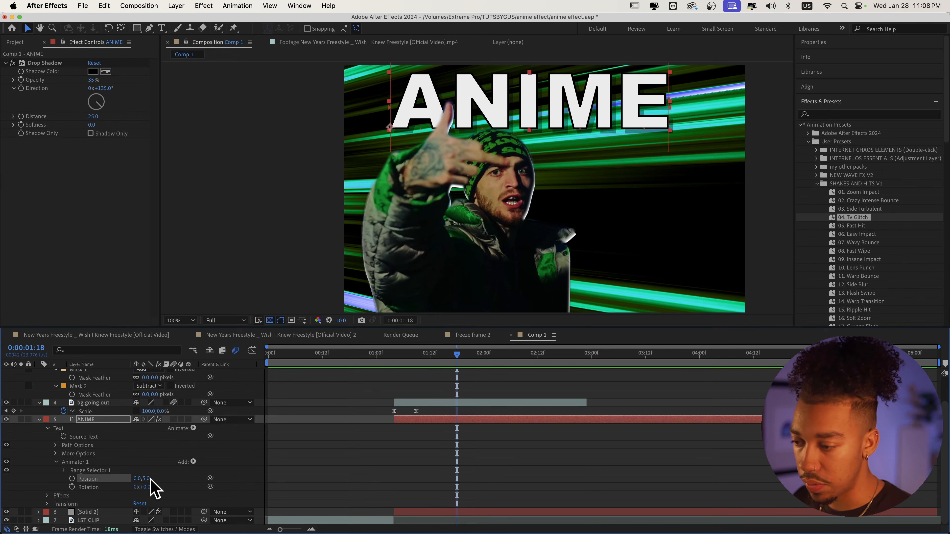
pyautogui.moveTo(134, 478); pyautogui.dragTo(150, 478)
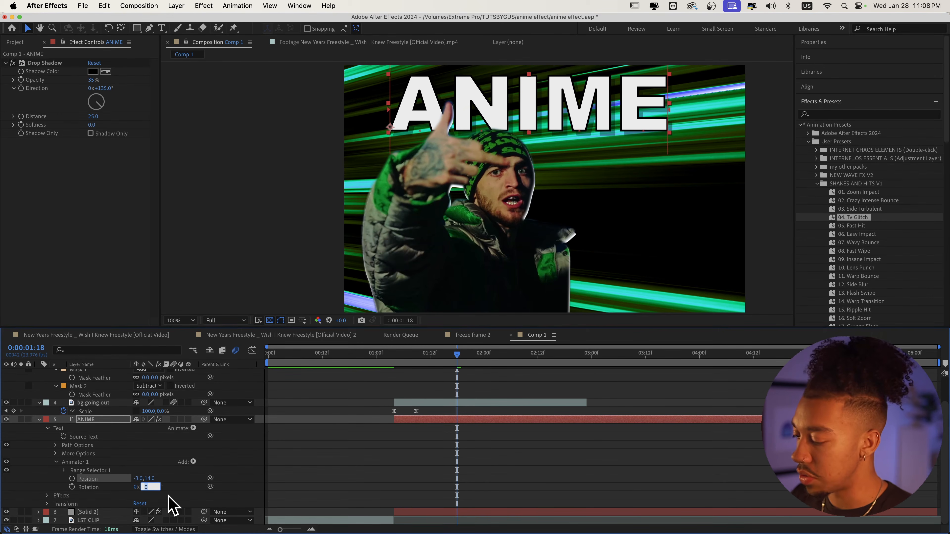
pyautogui.write('5')
pyautogui.press('Return')
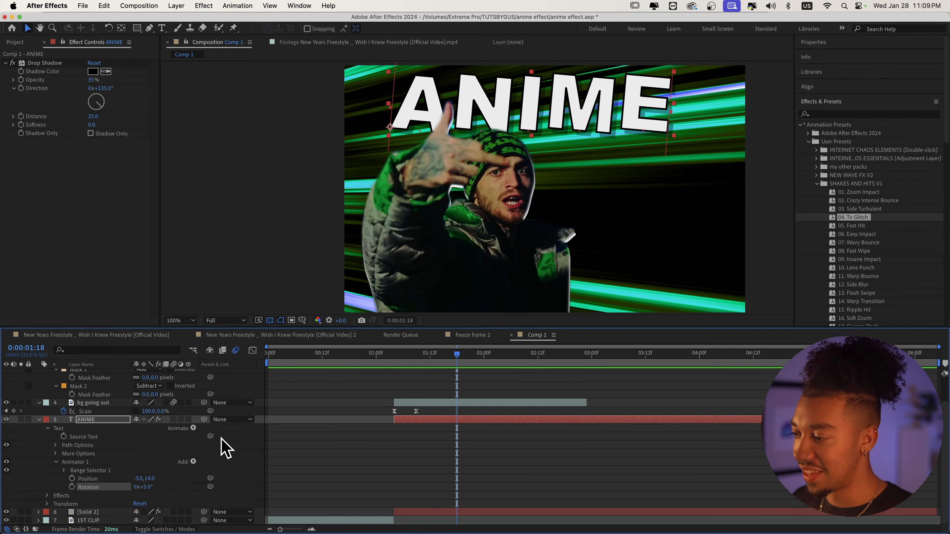
# Step: Add a Wiggly selector to Animator 1 of the ANIME text and preview the motion from 0:00:01:03
pyautogui.click(193, 462)
pyautogui.moveTo(228, 473)
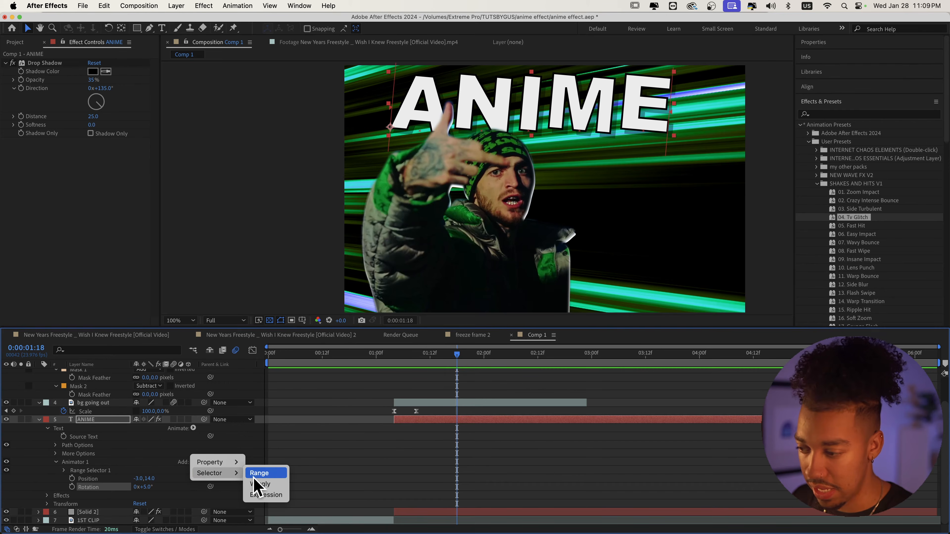
pyautogui.click(258, 484)
pyautogui.scroll(-1, 116, 494)
pyautogui.press('space')
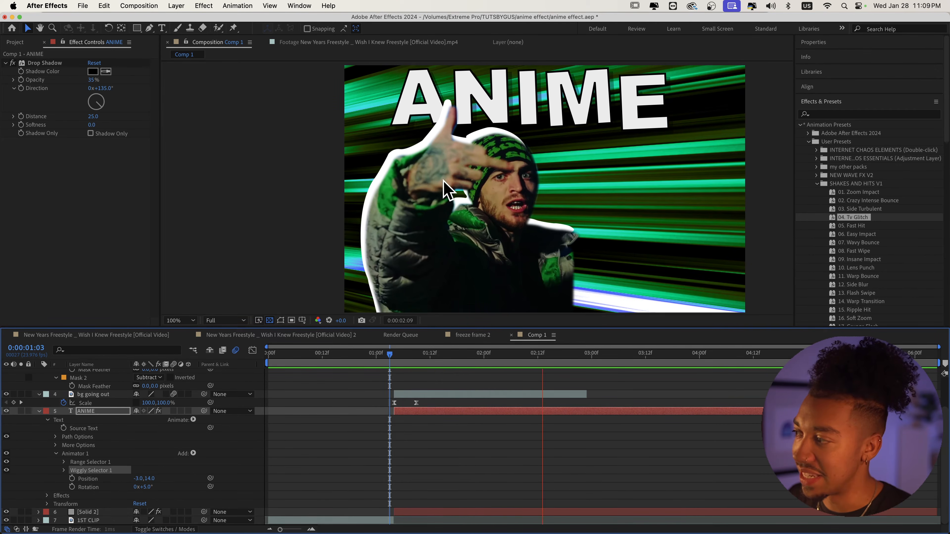
pyautogui.press('space')
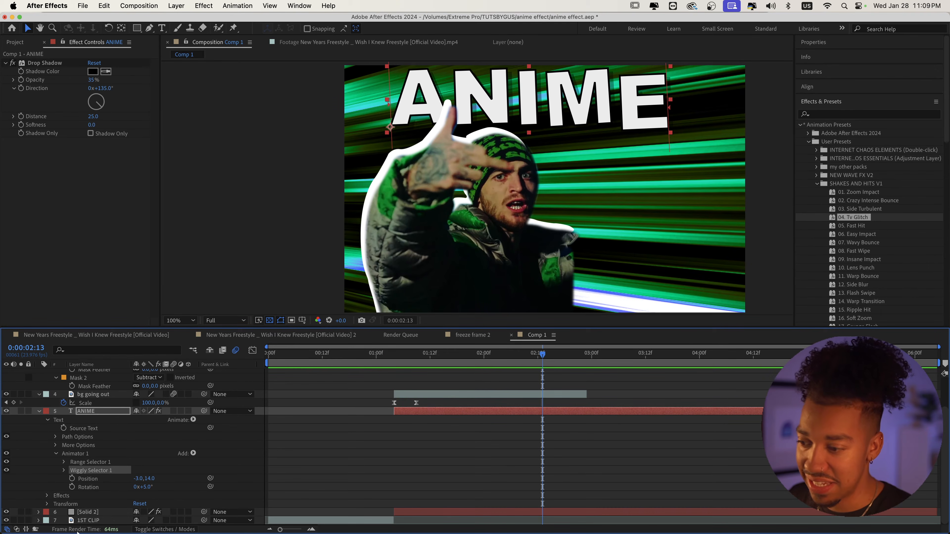
# Step: Set the ANIME text's Wiggly Selector 1 to 24 wiggles per second and preview the motion
pyautogui.click(63, 470)
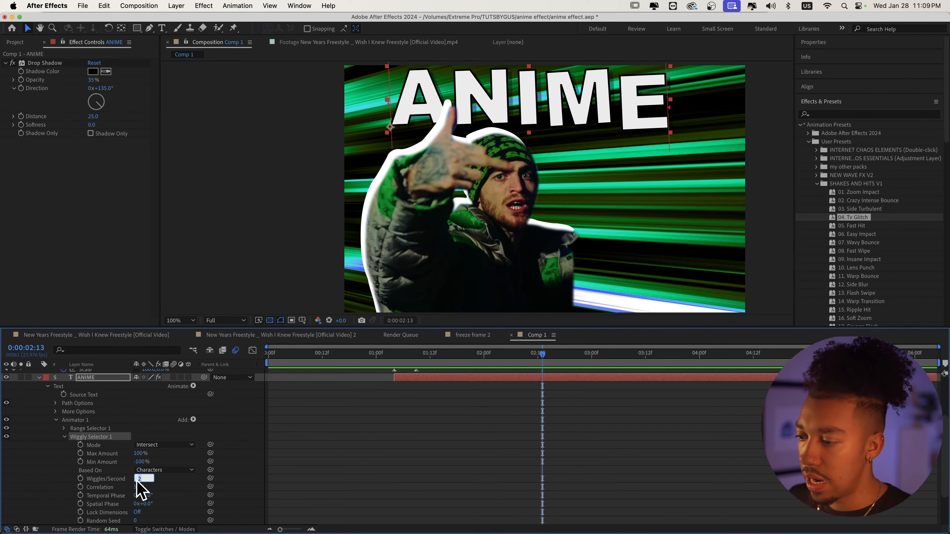
pyautogui.press('Return')
pyautogui.press('space')
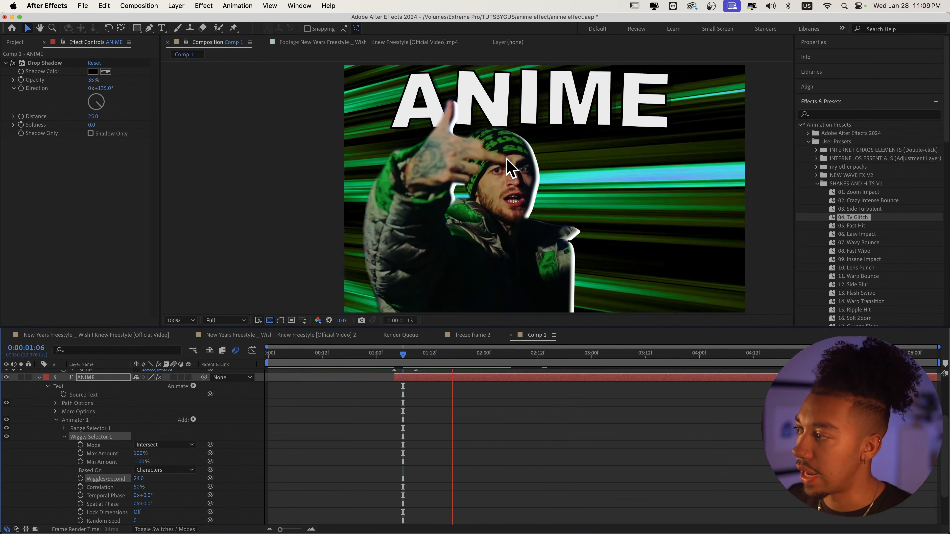
# Step: Apply Posterize Time to the ANIME layer with a frame rate of 8 and preview the composition from the start
pyautogui.click(827, 114)
pyautogui.write('poster')
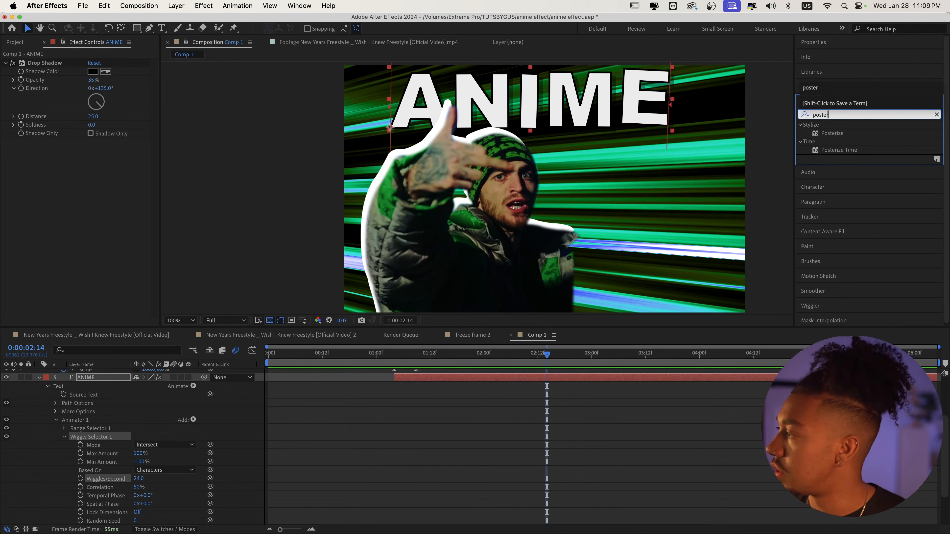
pyautogui.moveTo(838, 149); pyautogui.dragTo(388, 378)
pyautogui.click(96, 150)
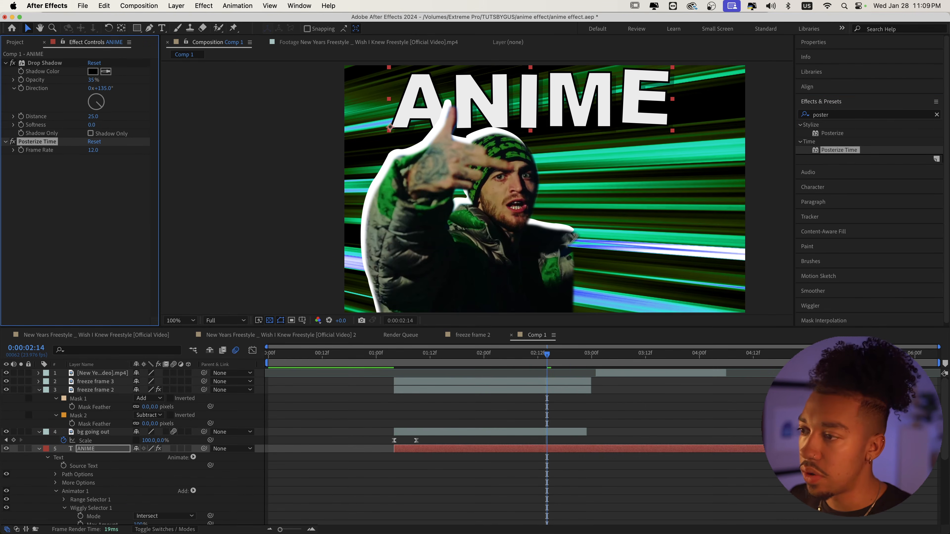
pyautogui.click(266, 353)
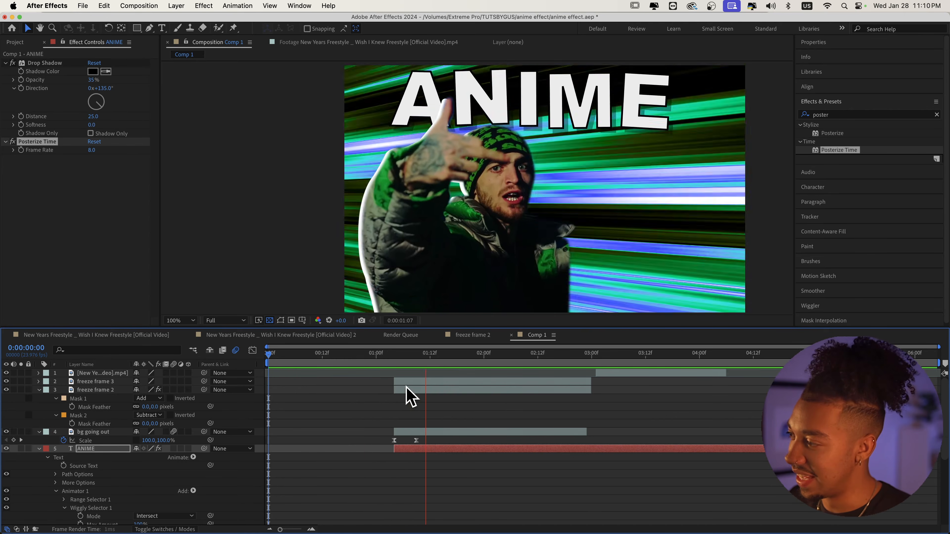
pyautogui.press('space')
pyautogui.moveTo(579, 354); pyautogui.dragTo(474, 351)
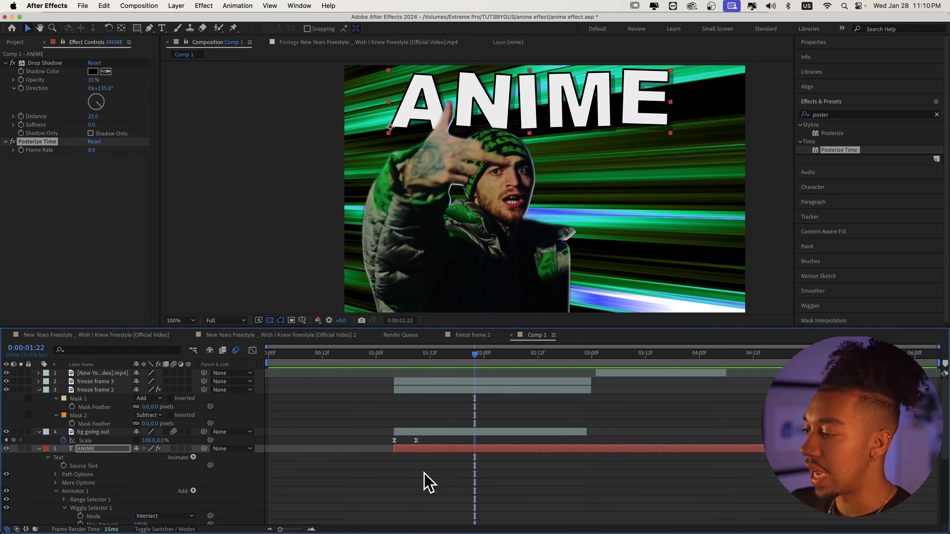
# Step: Apply the Cartoon effect to the freeze frame 3 layer
pyautogui.scroll(-5, 333, 438)
pyautogui.scroll(5, 334, 439)
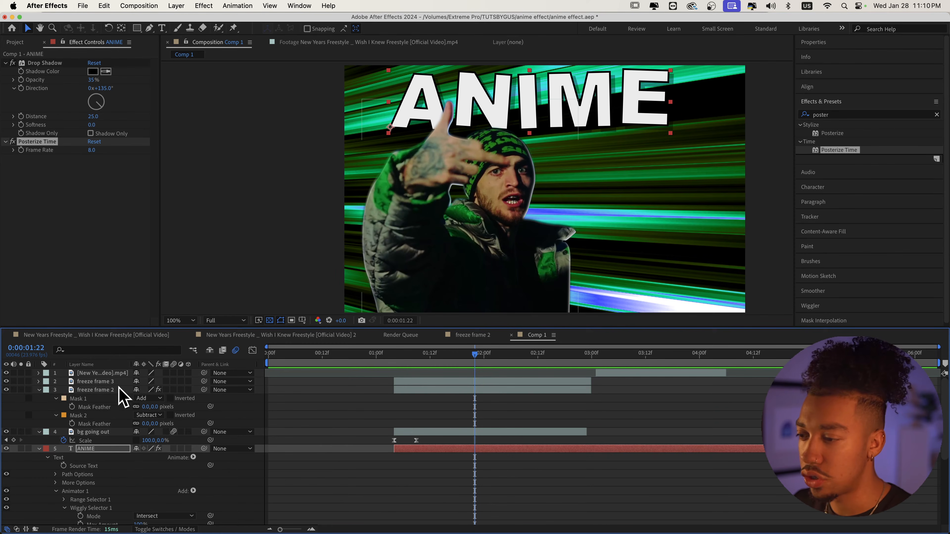
pyautogui.click(475, 402)
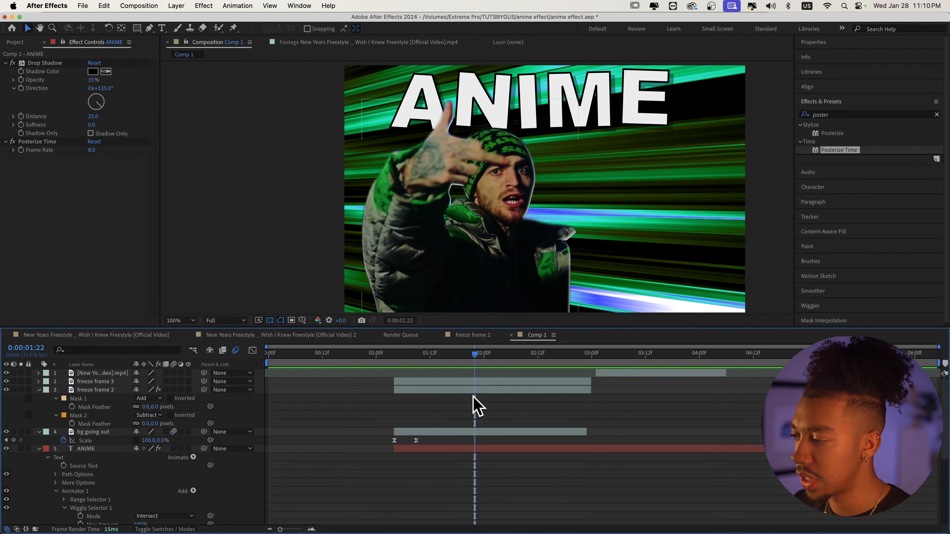
pyautogui.click(82, 390)
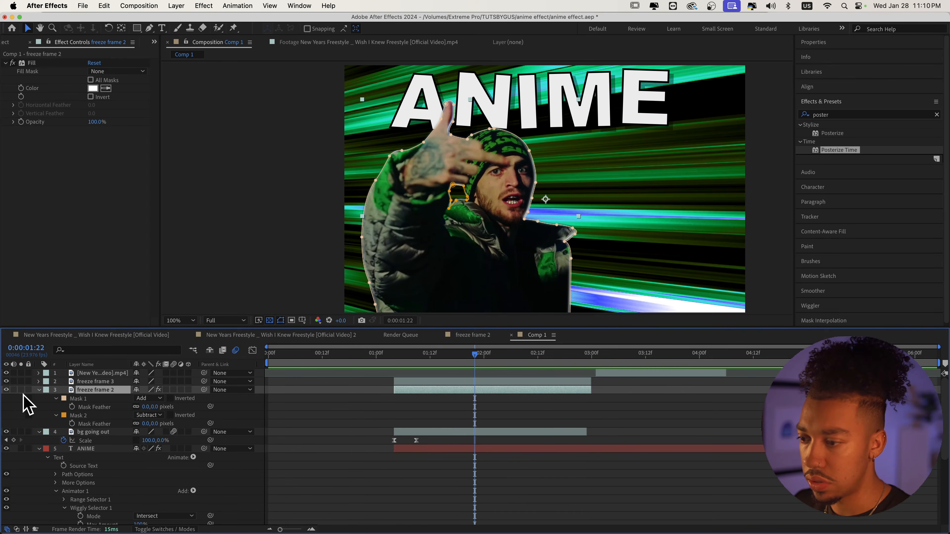
pyautogui.click(82, 382)
pyautogui.write('cartoon')
pyautogui.click(842, 167)
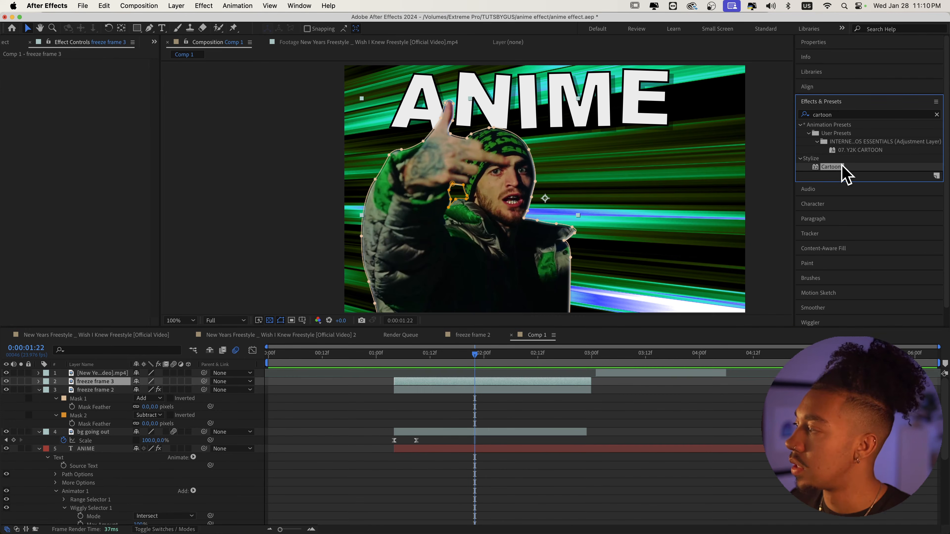
pyautogui.doubleClick(842, 167)
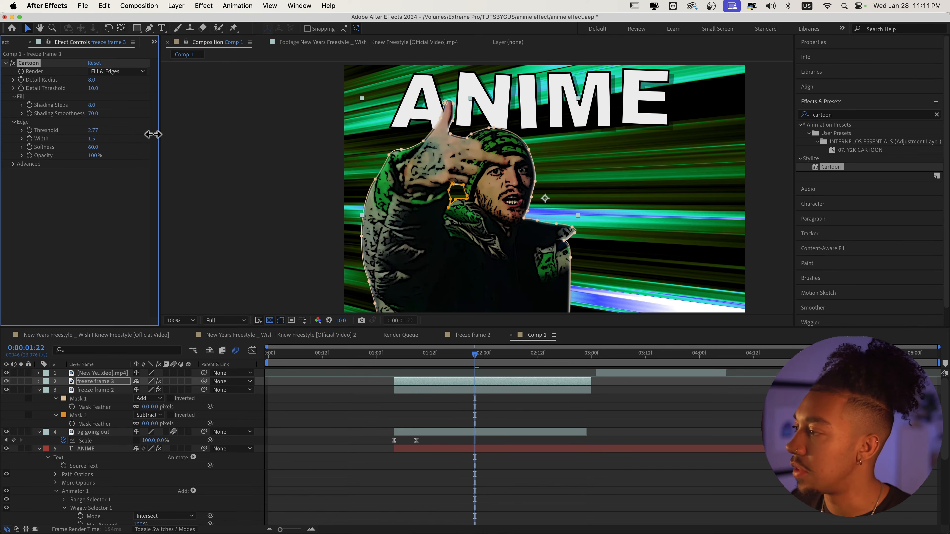
# Step: Apply Unsharp Mask to the freeze frame 3 layer and set its radius to 50
pyautogui.click(835, 113)
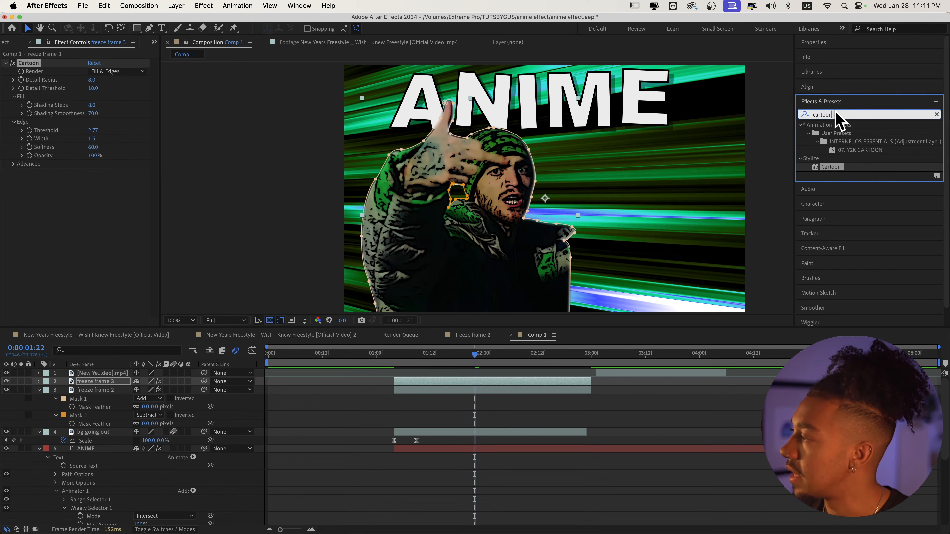
pyautogui.write('unsharp')
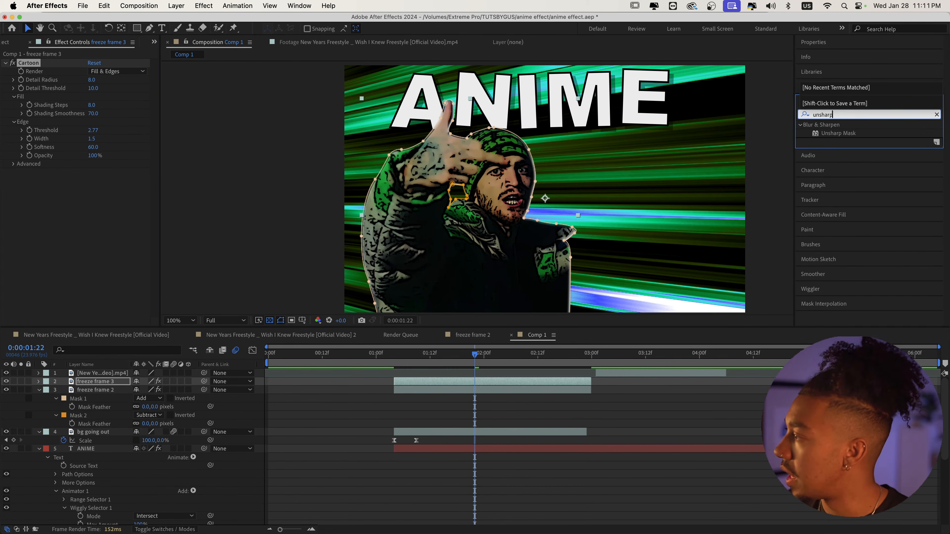
pyautogui.doubleClick(826, 133)
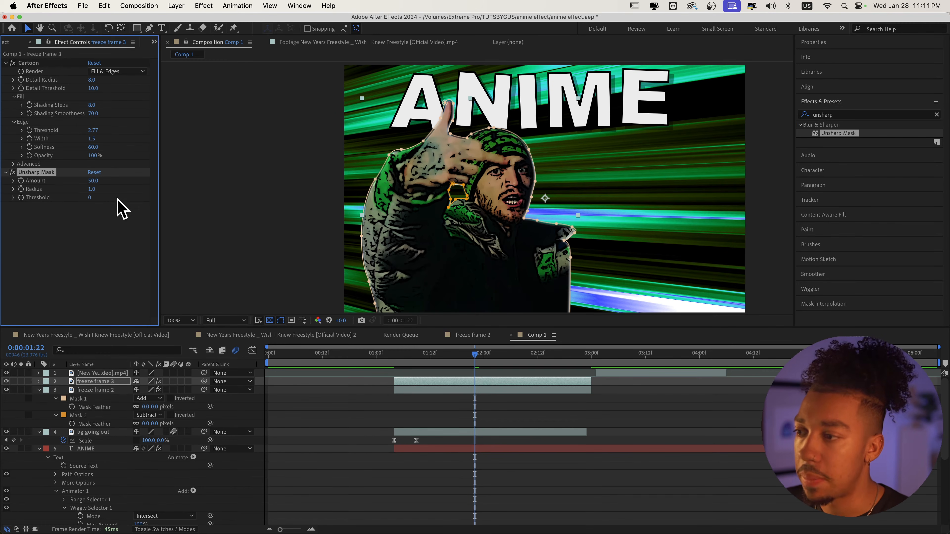
pyautogui.moveTo(95, 190); pyautogui.dragTo(129, 187)
pyautogui.moveTo(231, 190); pyautogui.dragTo(343, 199)
pyautogui.scroll(1, 491, 202)
pyautogui.scroll(-1, 493, 202)
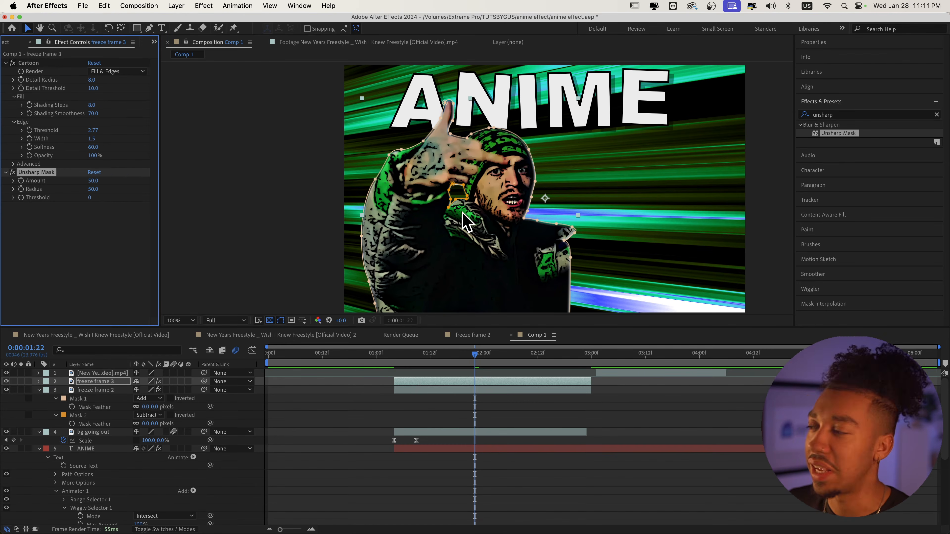
# Step: Preview the composition from the start to check the cartoon look of the frozen subject
pyautogui.click(266, 355)
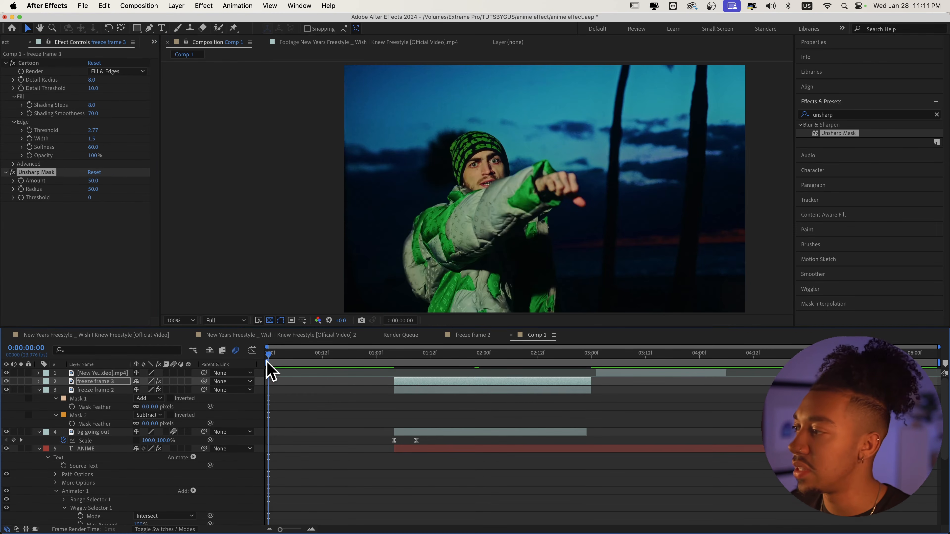
pyautogui.press('space')
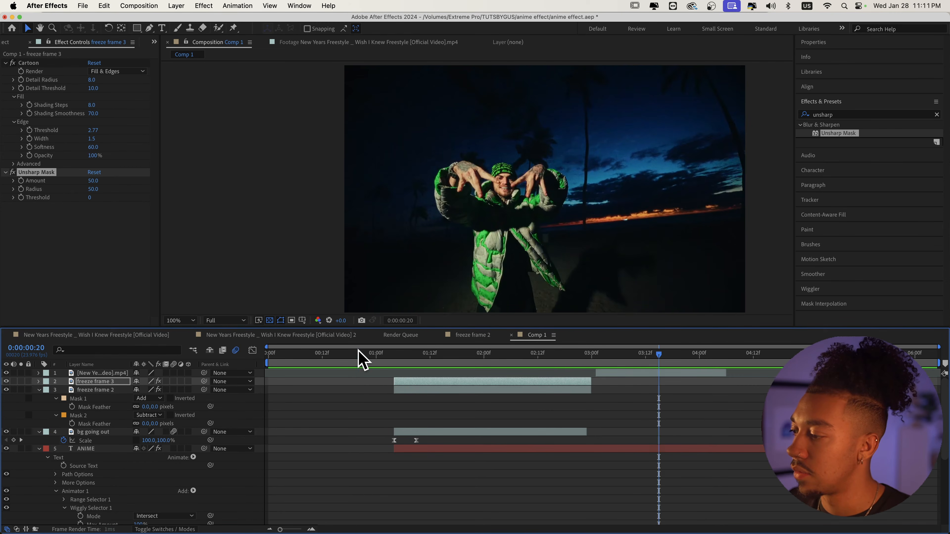
pyautogui.click(381, 358)
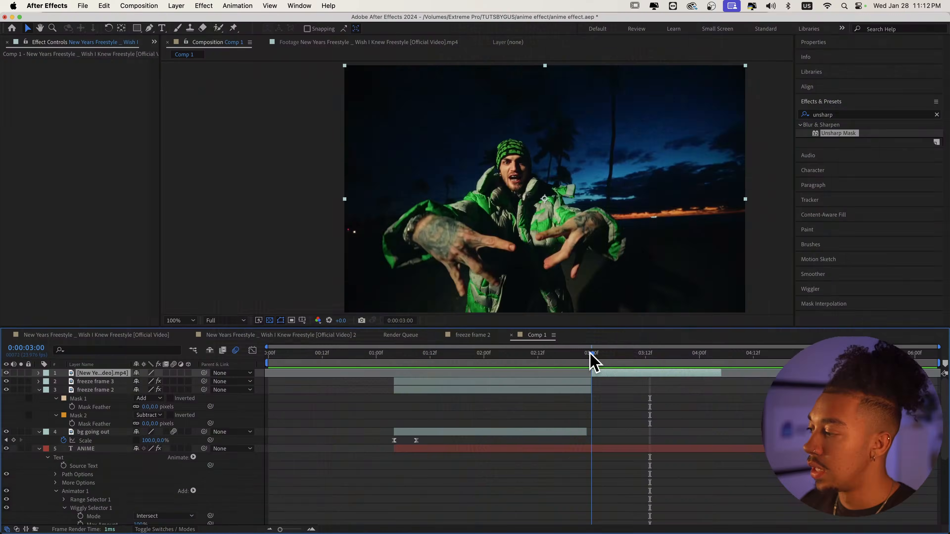
# Step: Move the Comp 3 cut-out layer to start at about 0:00:02:11, split it at 0:00:03:00 and delete the later part
pyautogui.moveTo(589, 360)
pyautogui.mouseDown()
pyautogui.moveTo(606, 356)
pyautogui.moveTo(602, 365)
pyautogui.moveTo(596, 357)
pyautogui.mouseUp()
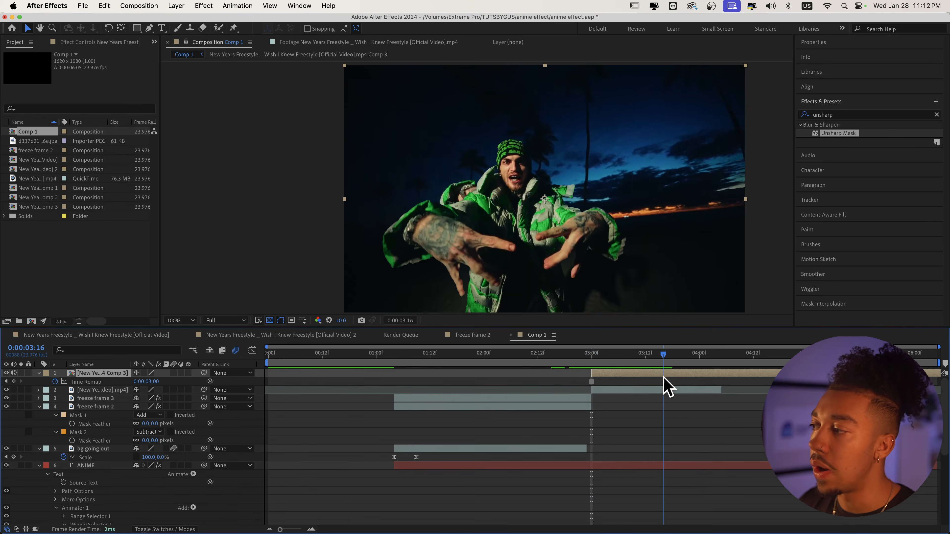
pyautogui.moveTo(664, 380); pyautogui.dragTo(537, 377)
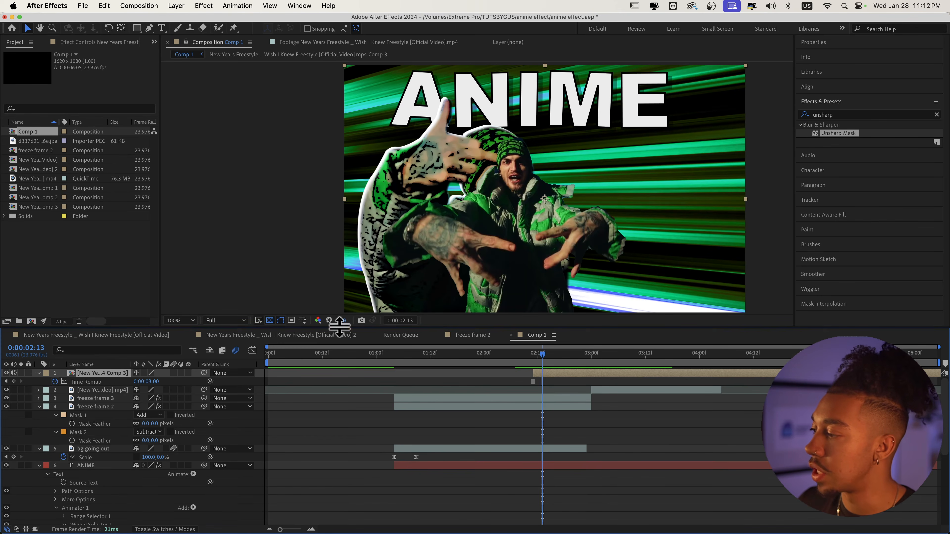
pyautogui.click(551, 354)
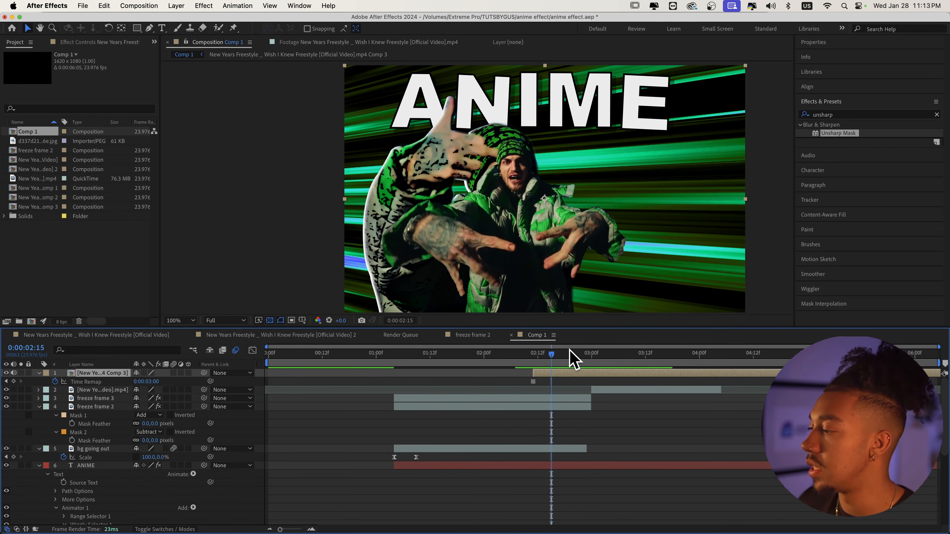
pyautogui.click(592, 354)
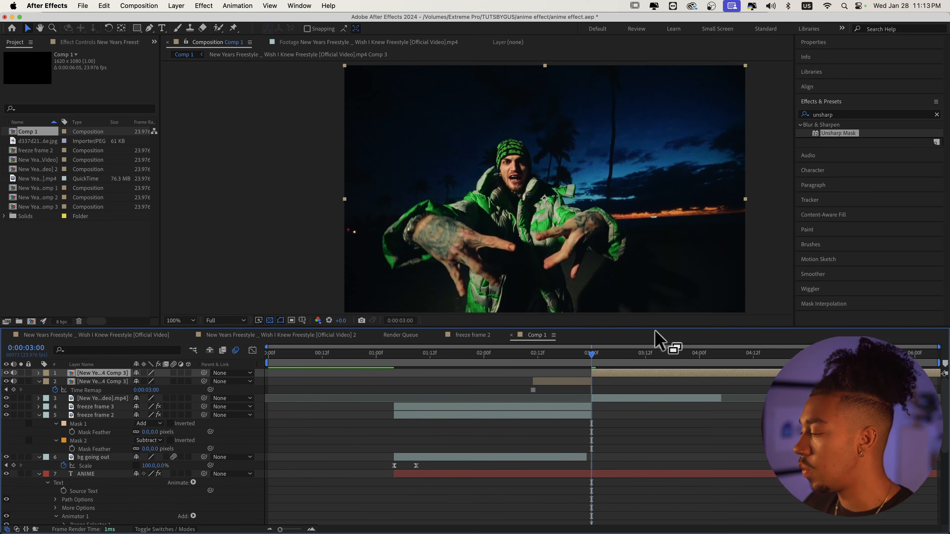
pyautogui.press('Delete')
# Step: Scrub to 0:00:02:15 to check how the Comp 3 cut-out overlaps the freeze frame
pyautogui.moveTo(597, 357); pyautogui.dragTo(523, 367)
pyautogui.click(550, 355)
pyautogui.click(550, 373)
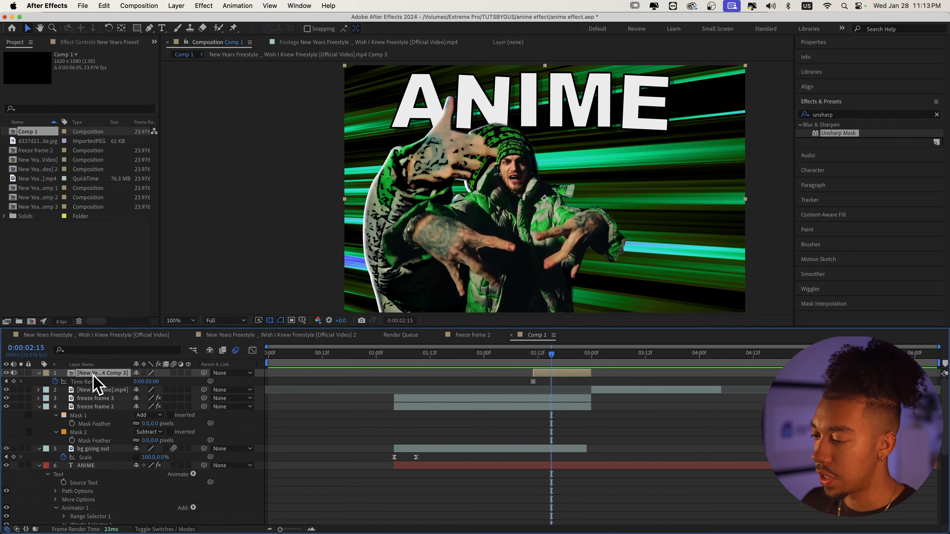
# Step: Reveal the freeze frame 3 layer's Position expression and copy posterizeTime(8); wiggle(24,25)
pyautogui.click(107, 390)
pyautogui.doubleClick(426, 396)
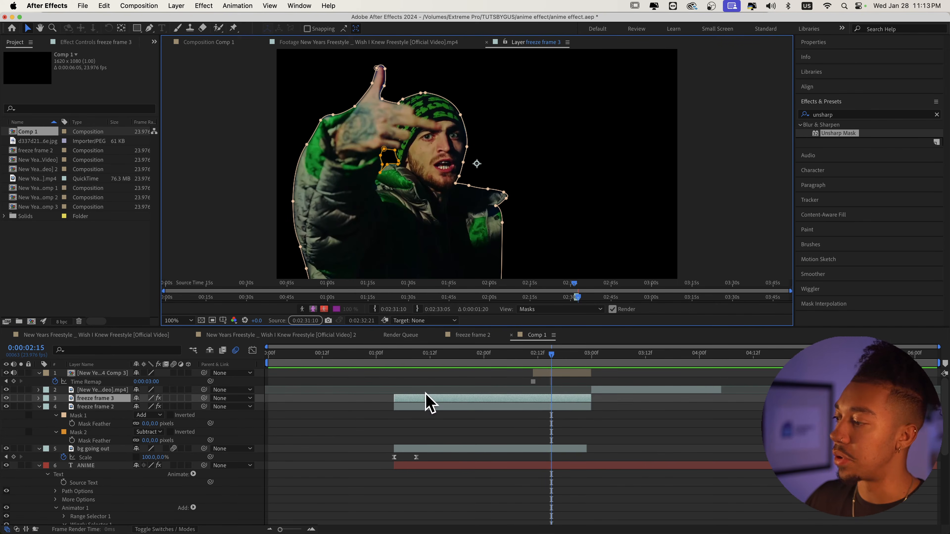
pyautogui.click(235, 45)
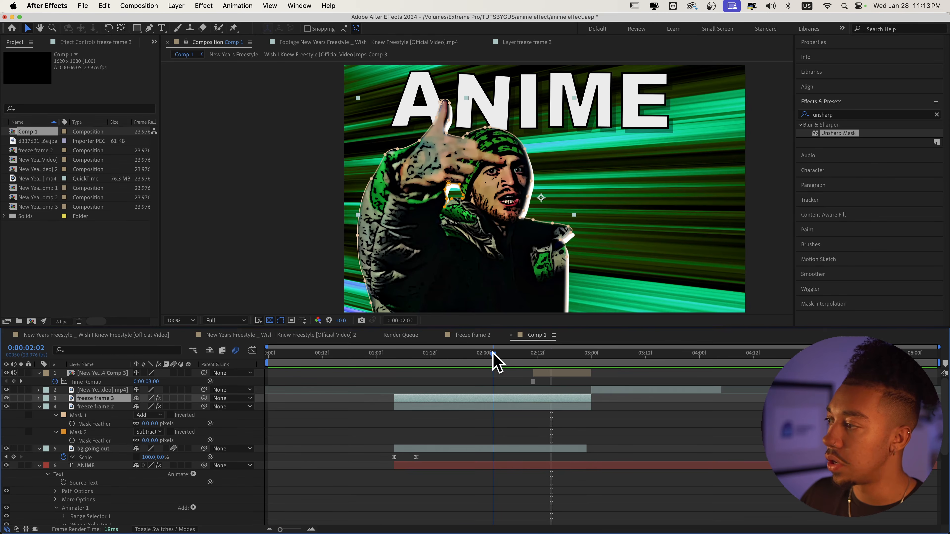
pyautogui.click(543, 355)
pyautogui.press('p')
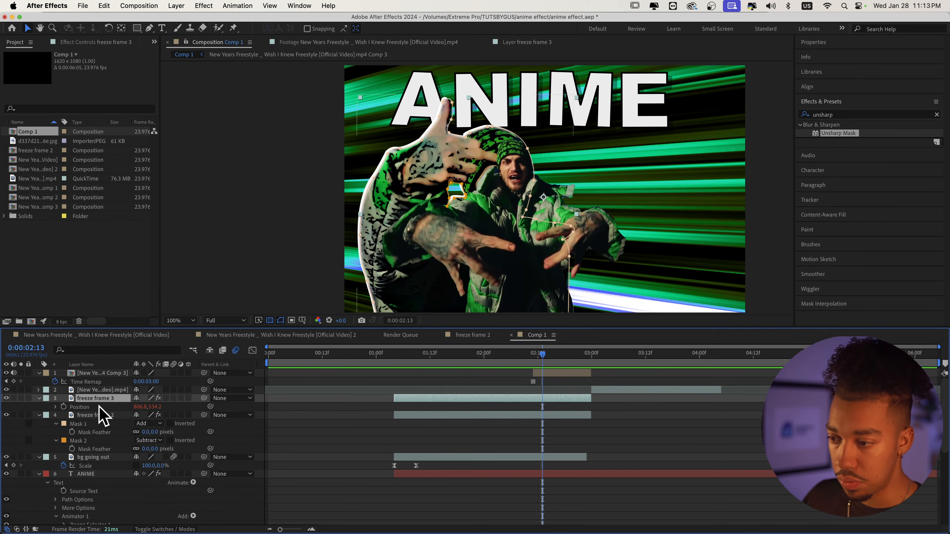
pyautogui.keyDown('alt'); pyautogui.click(63, 407); pyautogui.keyUp('alt')
pyautogui.write('posterizeTime(8); wiggle(24,25)')
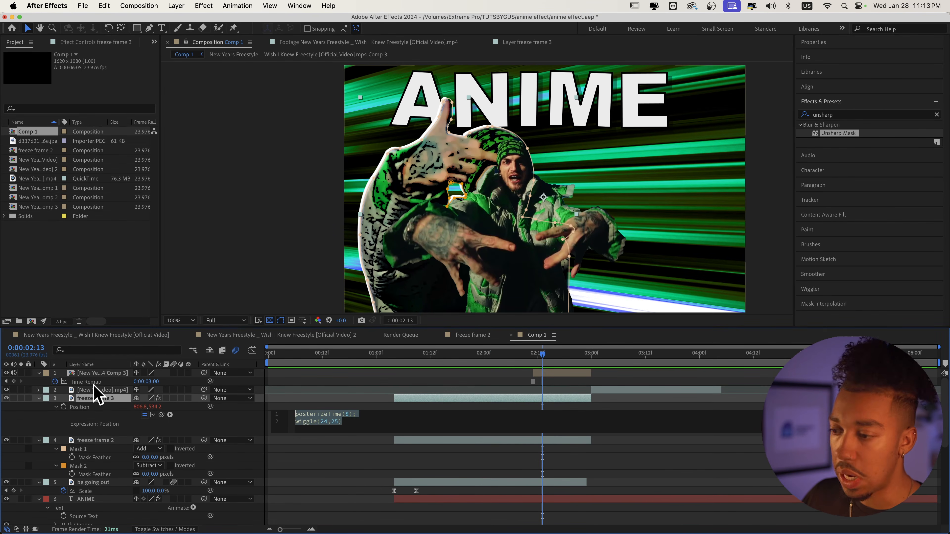
# Step: Add the expression posterizeTime(8); wiggle(24,25) to the Comp 3 cut-out layer's Position and preview it from the layer's start
pyautogui.click(79, 373)
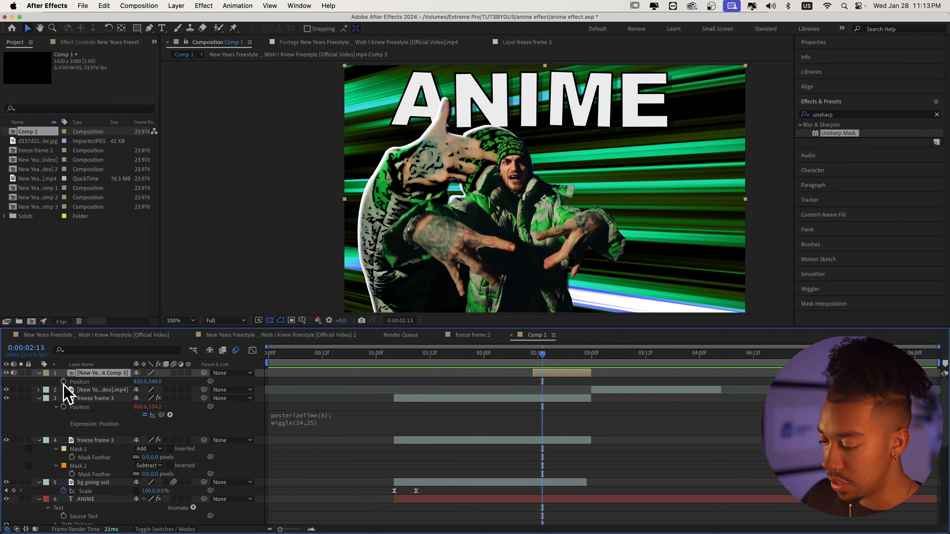
pyautogui.keyDown('alt'); pyautogui.click(63, 381); pyautogui.keyUp('alt')
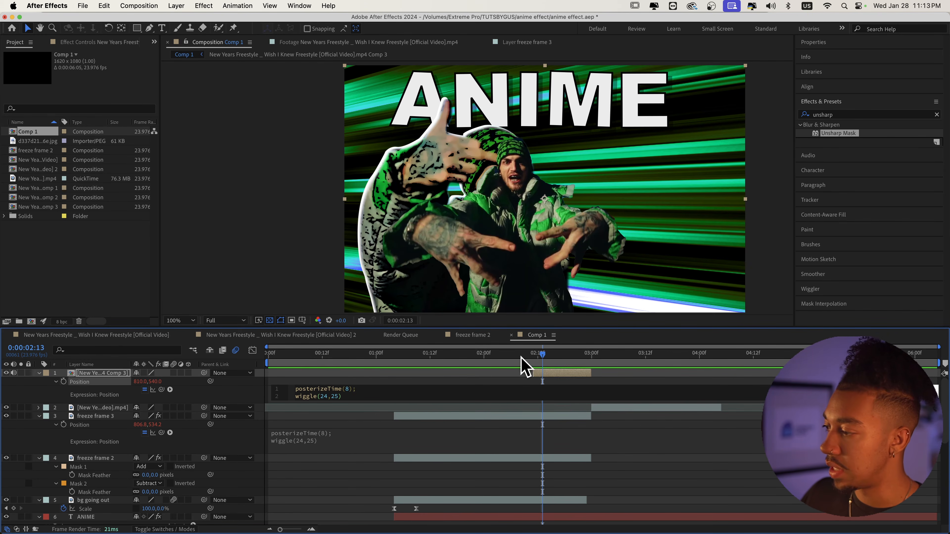
pyautogui.click(533, 362)
pyautogui.press('space')
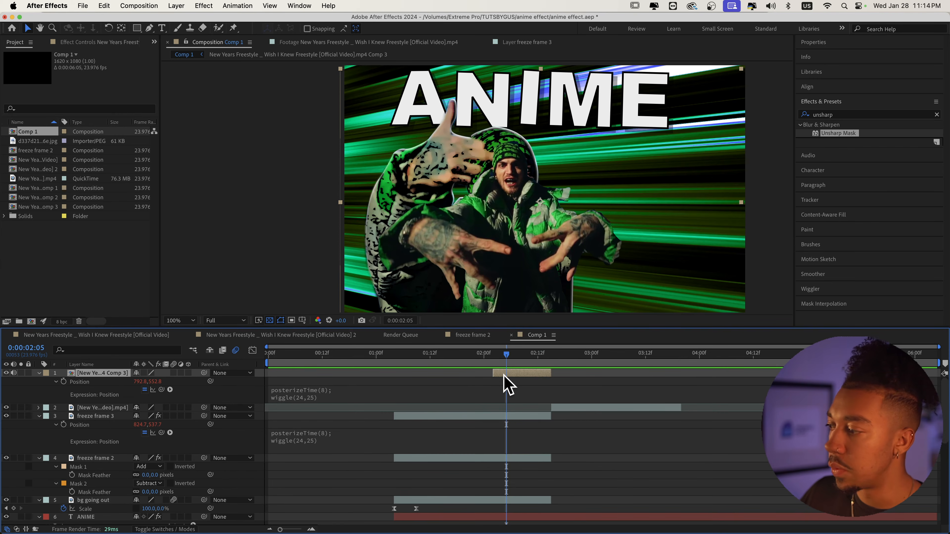
# Step: Duplicate the Comp 3 cut-out layer, apply a white (FFFFFF) Fill to the lower copy and check it at 0:00:02:06
pyautogui.hotkey('ctrl', 'd')
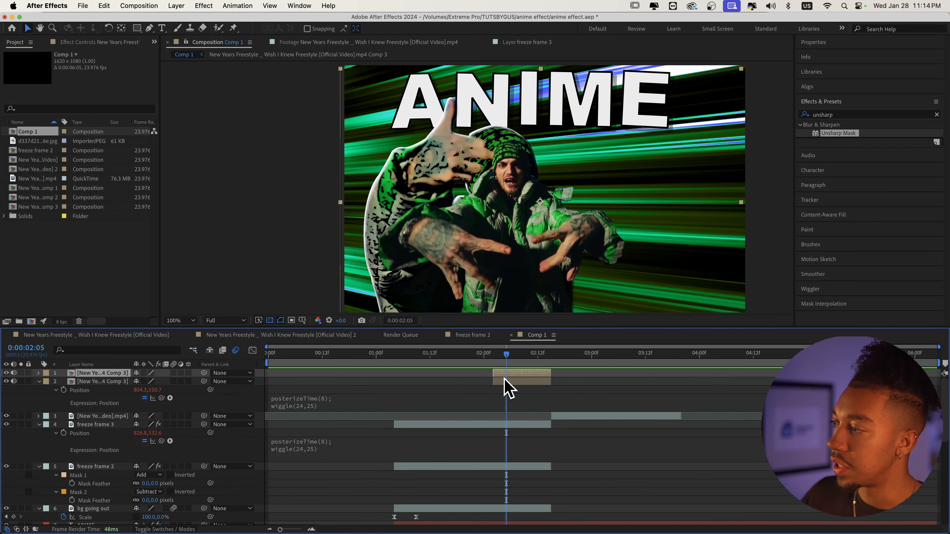
pyautogui.doubleClick(860, 114)
pyautogui.write('fill')
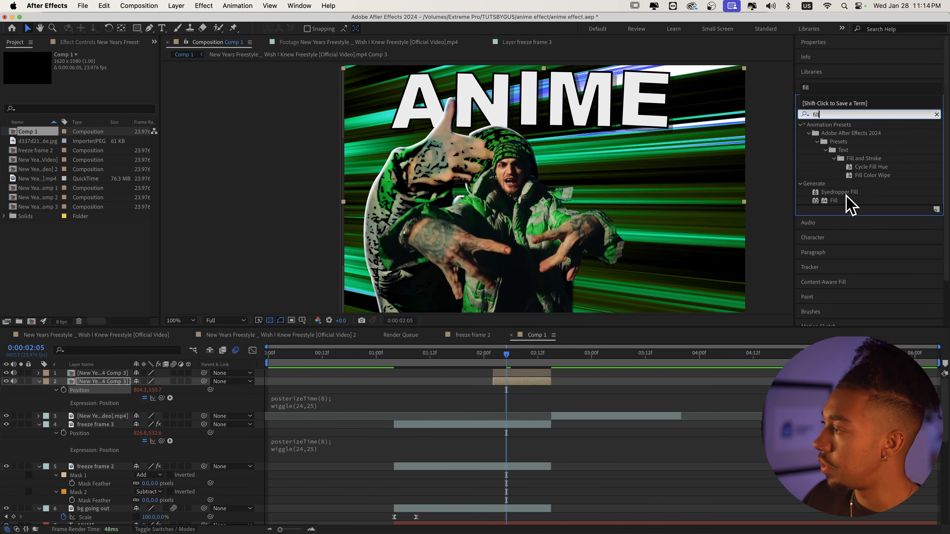
pyautogui.doubleClick(843, 201)
pyautogui.click(93, 88)
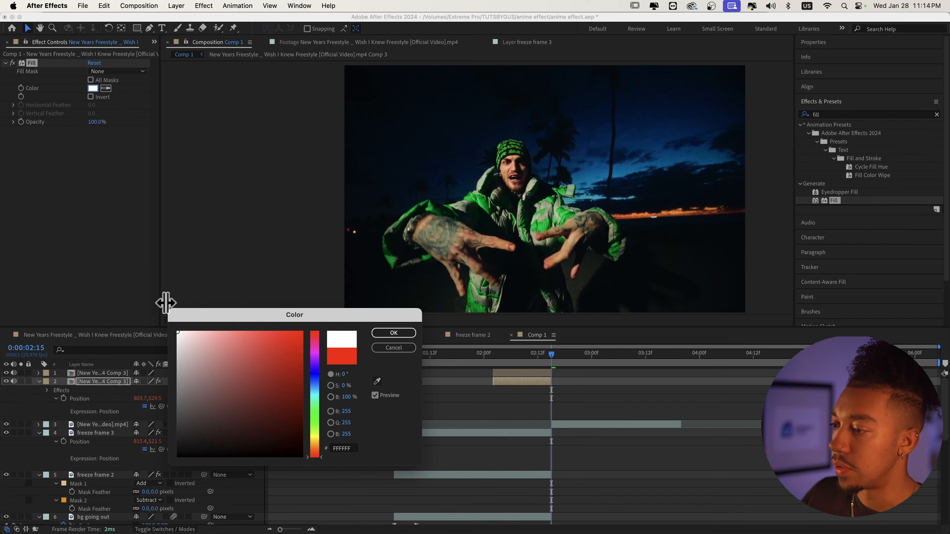
pyautogui.click(393, 333)
pyautogui.moveTo(452, 358); pyautogui.dragTo(511, 357)
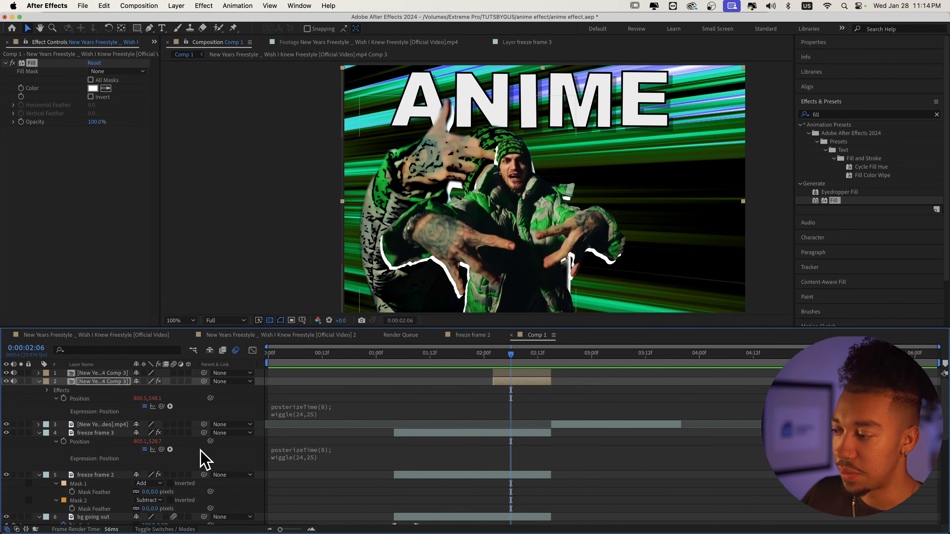
# Step: Copy the Cartoon and Unsharp Mask effects from freeze frame 3 onto the upper Comp 3 cut-out layer and preview the result
pyautogui.click(486, 433)
pyautogui.click(28, 63)
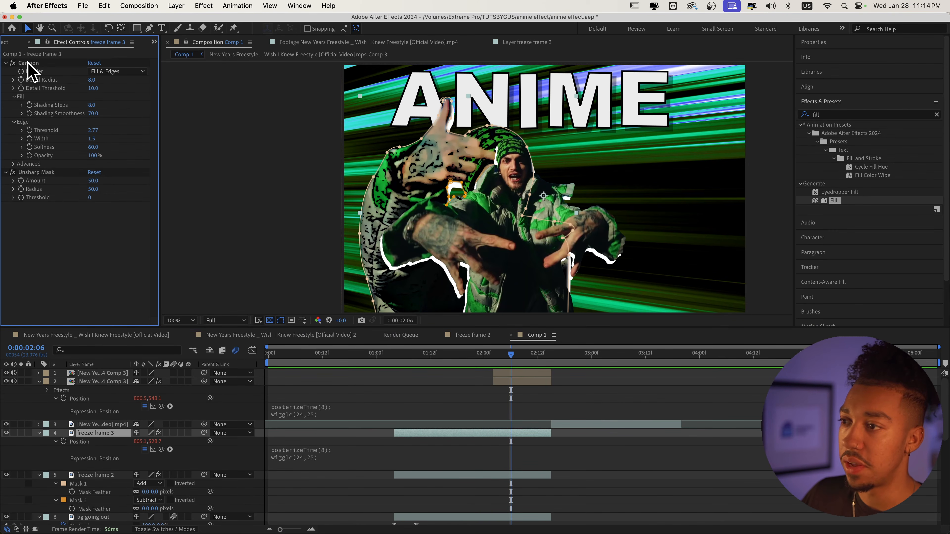
pyautogui.keyDown('shift'); pyautogui.click(46, 172); pyautogui.keyUp('shift')
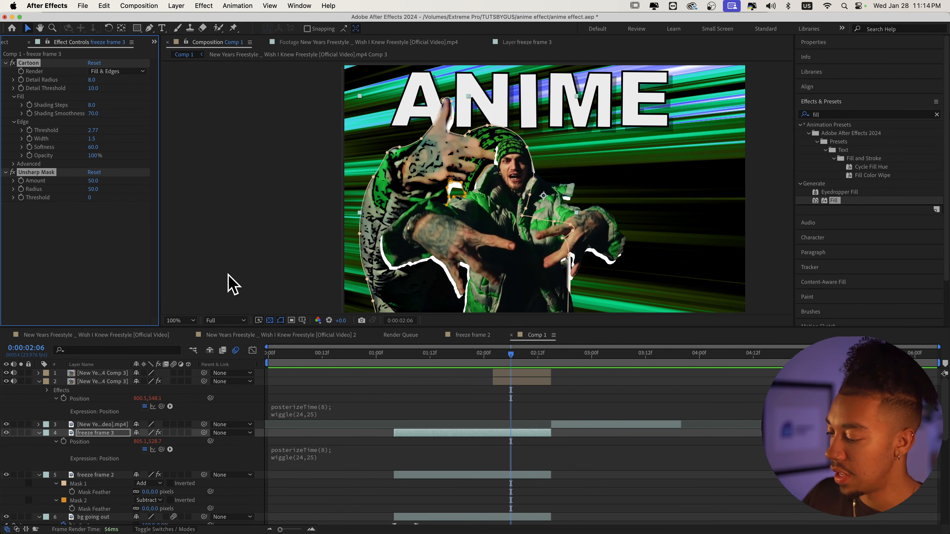
pyautogui.click(497, 374)
pyautogui.press('space')
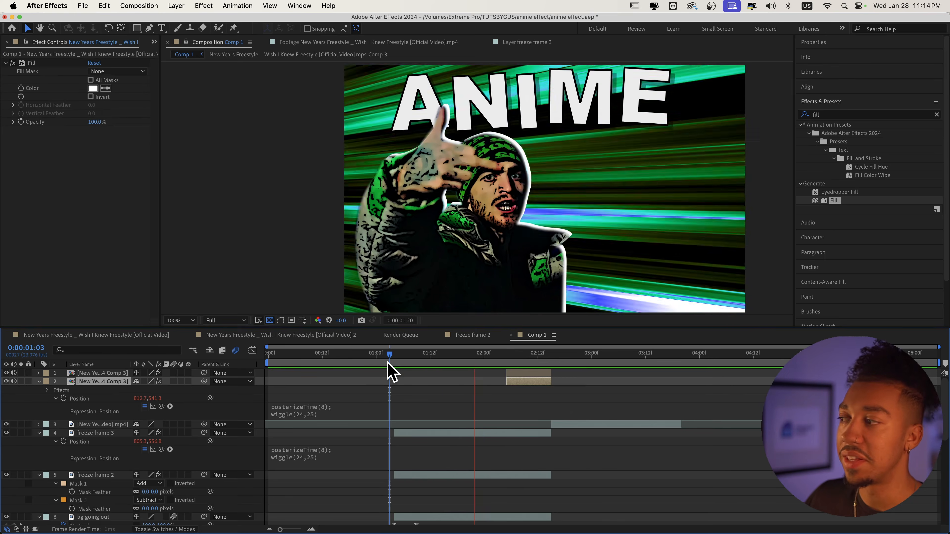
pyautogui.click(511, 355)
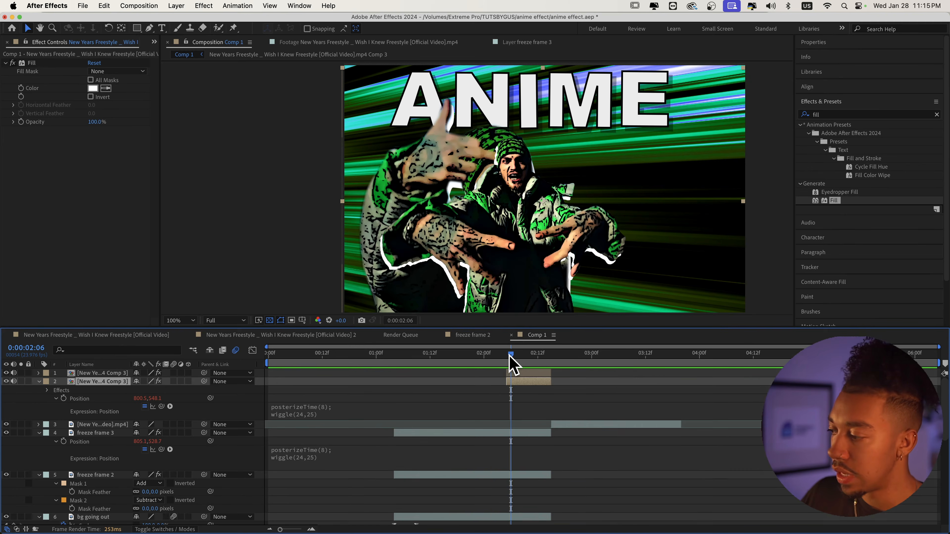
# Step: Add an adjustment layer directly beneath the two Comp 3 cut-out layers and cut it so it starts at 0:00:02:05
pyautogui.press('super+alt+y')
pyautogui.moveTo(96, 380); pyautogui.dragTo(103, 422)
pyautogui.moveTo(513, 354); pyautogui.dragTo(507, 355)
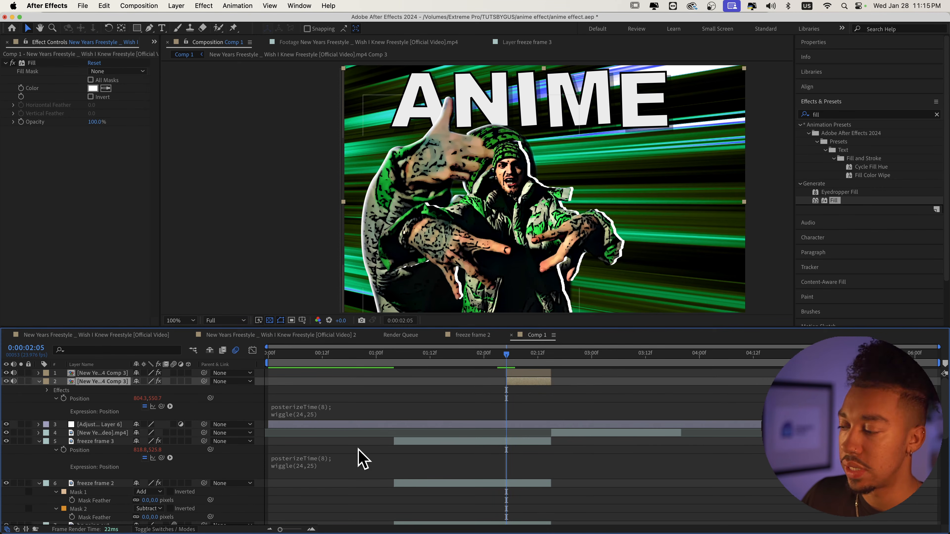
pyautogui.press('super+shift+d')
pyautogui.press('Delete')
pyautogui.click(526, 423)
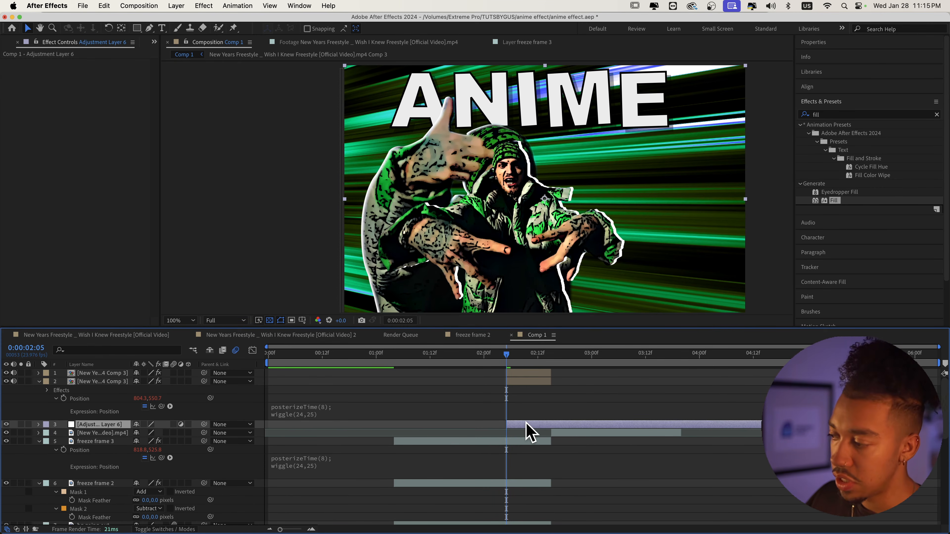
# Step: Apply Gaussian Blur to the adjustment layer and keyframe Blurriness from 0 at 0:00:02:05 to 22.7 at 0:00:02:10
pyautogui.click(820, 114)
pyautogui.write('gauss')
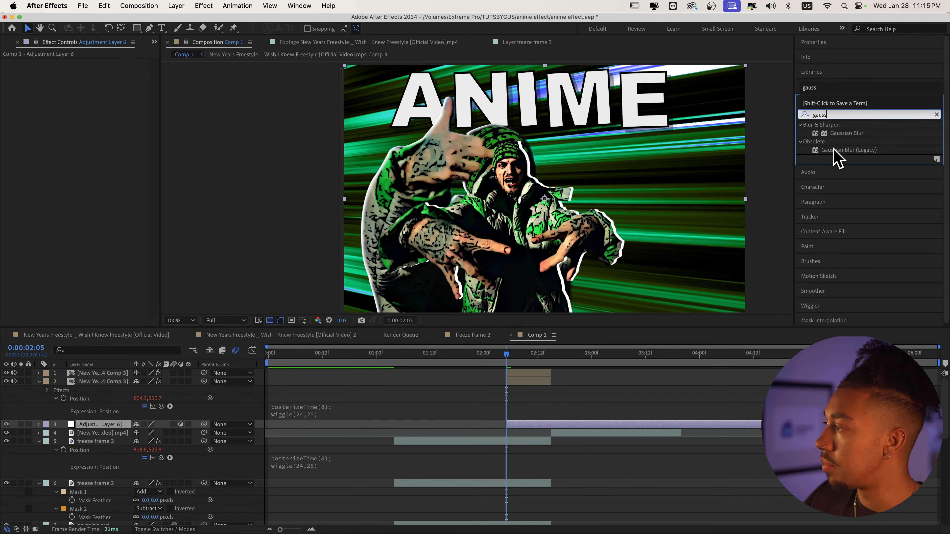
pyautogui.doubleClick(841, 133)
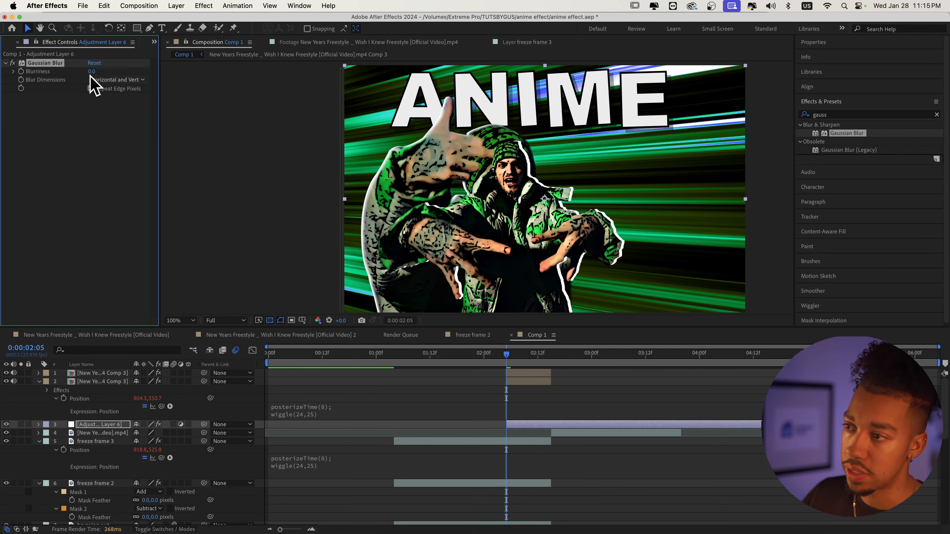
pyautogui.moveTo(95, 71); pyautogui.dragTo(246, 83)
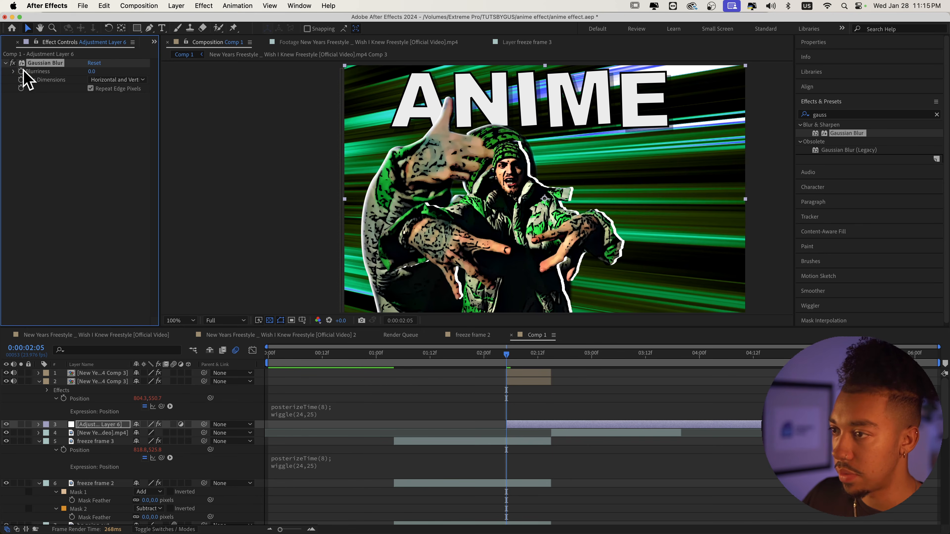
pyautogui.moveTo(511, 356); pyautogui.dragTo(528, 357)
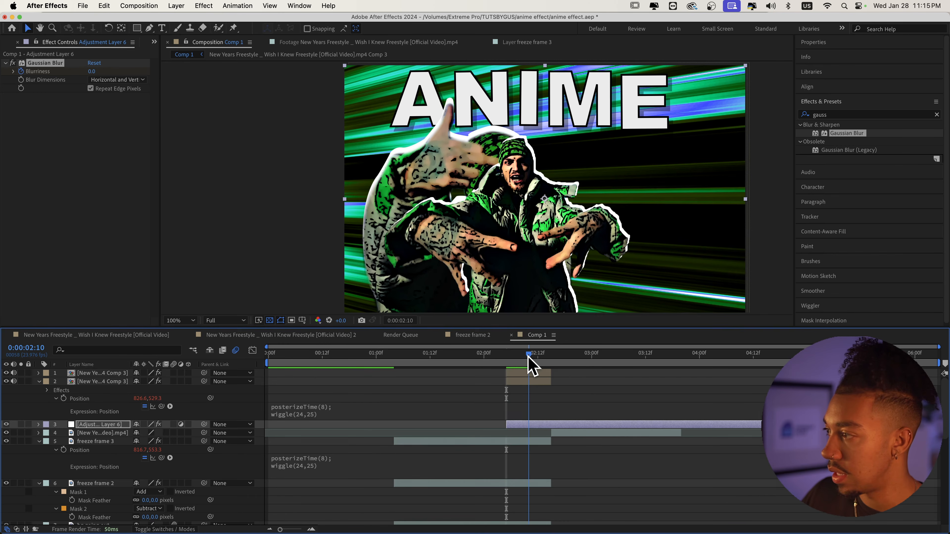
pyautogui.moveTo(95, 73); pyautogui.dragTo(210, 75)
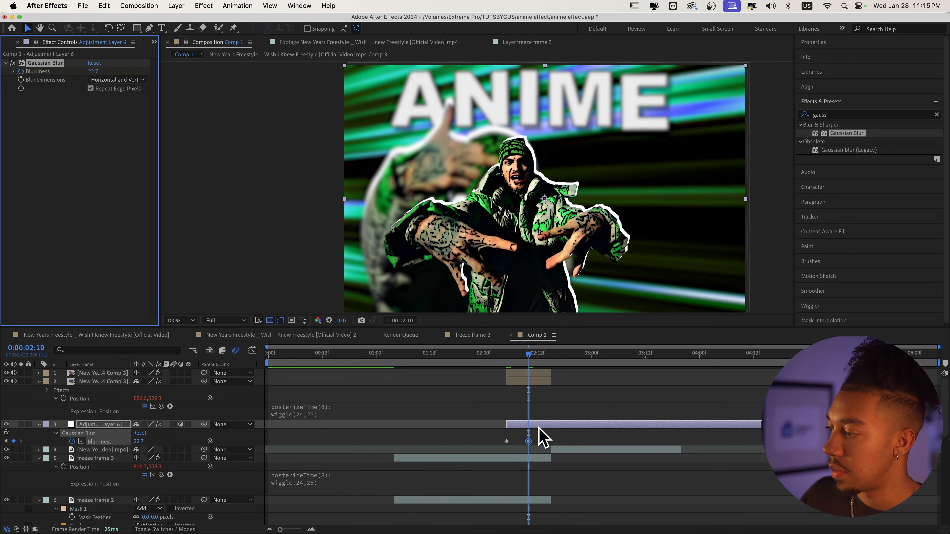
# Step: Trim the blur adjustment layer to end with the Comp 3 cut-outs and preview the blur from 0:00:02:03
pyautogui.moveTo(528, 362); pyautogui.dragTo(550, 360)
pyautogui.hotkey('alt', ']')
pyautogui.click(448, 354)
pyautogui.click(498, 355)
pyautogui.press('space')
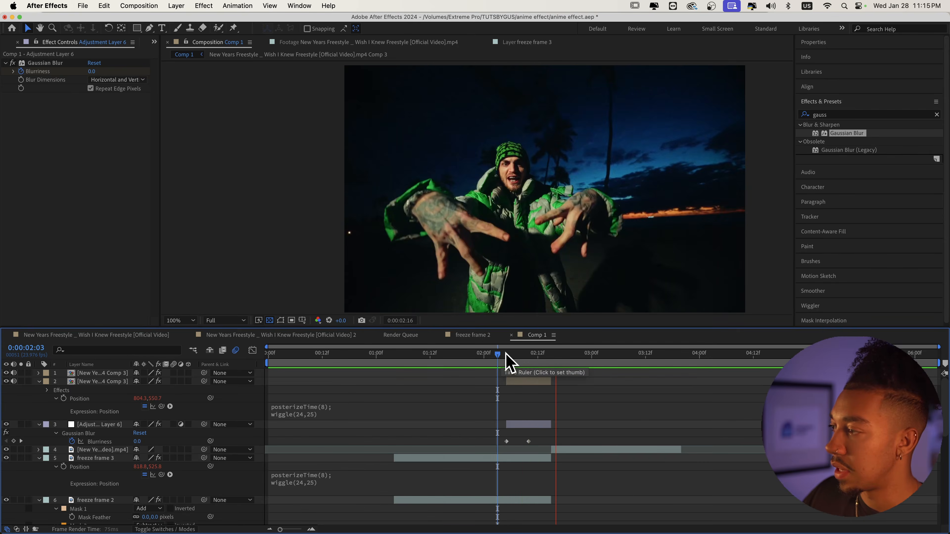
# Step: Keyframe the upper Comp 3 cut-out layer's Position at 0:00:02:05 and about four frames after it
pyautogui.click(507, 355)
pyautogui.click(98, 373)
pyautogui.press('p')
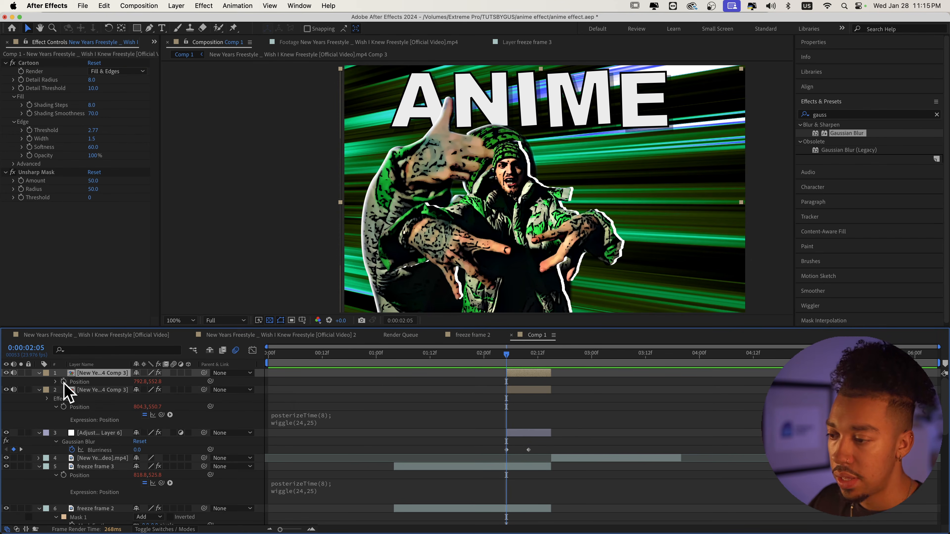
pyautogui.moveTo(549, 359); pyautogui.dragTo(508, 358)
pyautogui.click(14, 382)
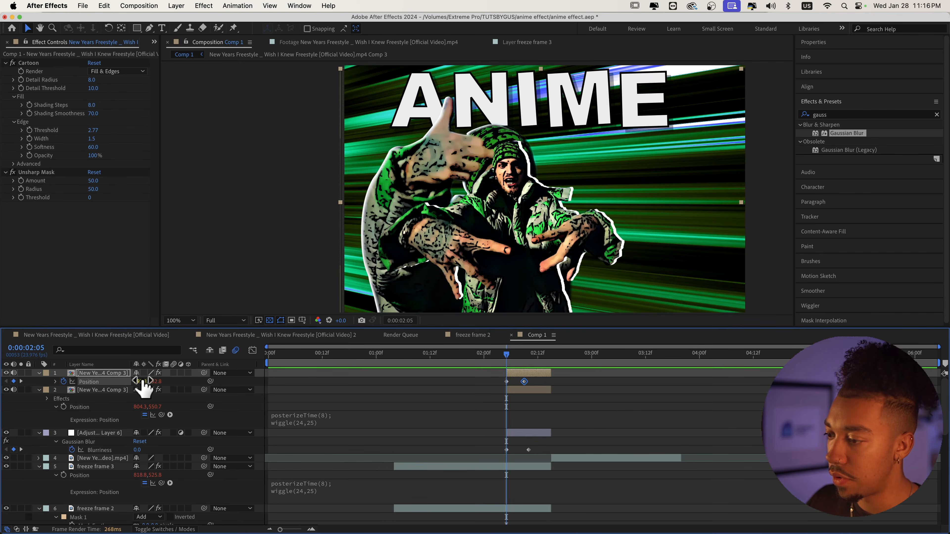
# Step: Parent the white copy to the upper Comp 3 cut-out, slide the pair in from X about -392, retime the keyframes to 0:00:02:03–0:00:02:10 and preview
pyautogui.click(205, 390)
pyautogui.moveTo(118, 378)
pyautogui.mouseDown()
pyautogui.moveTo(3, 376)
pyautogui.moveTo(124, 382)
pyautogui.moveTo(114, 382)
pyautogui.mouseUp()
pyautogui.press('space')
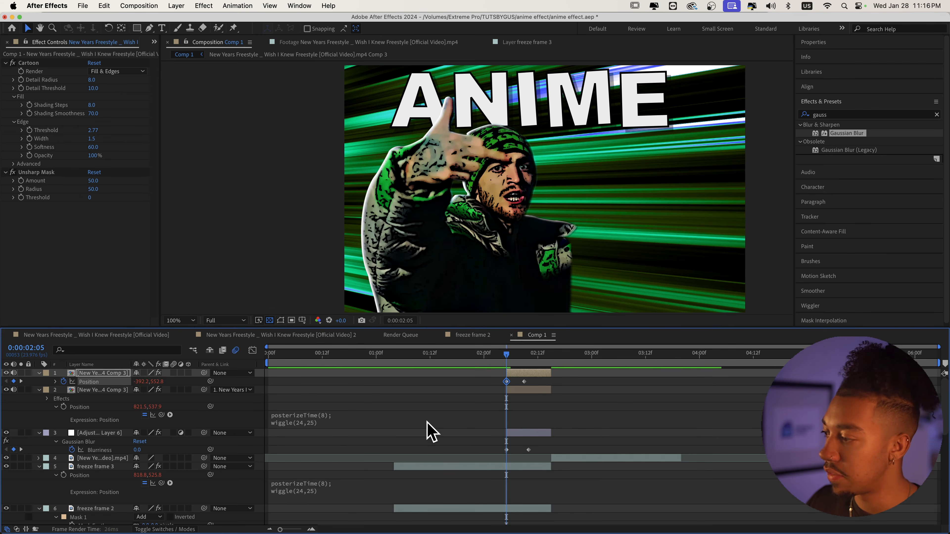
pyautogui.moveTo(523, 381); pyautogui.dragTo(537, 381)
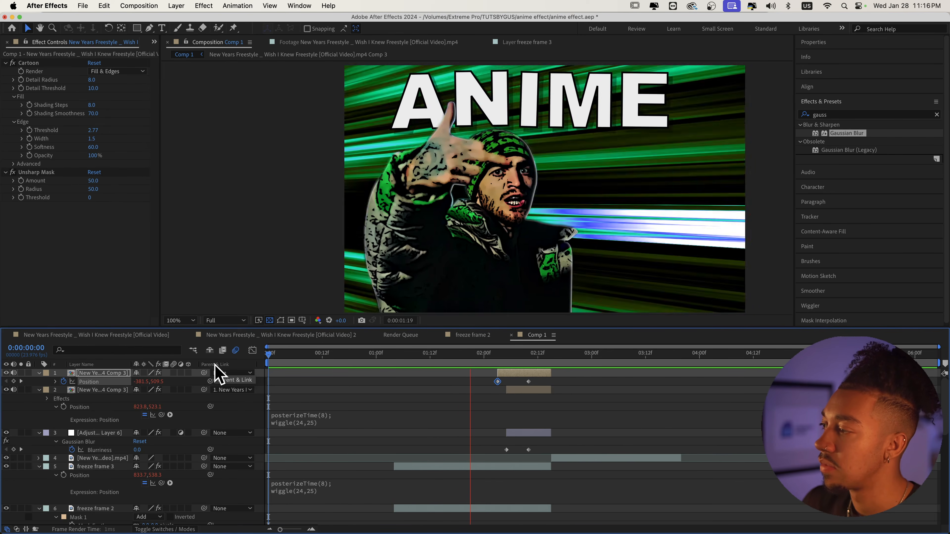
pyautogui.press('space')
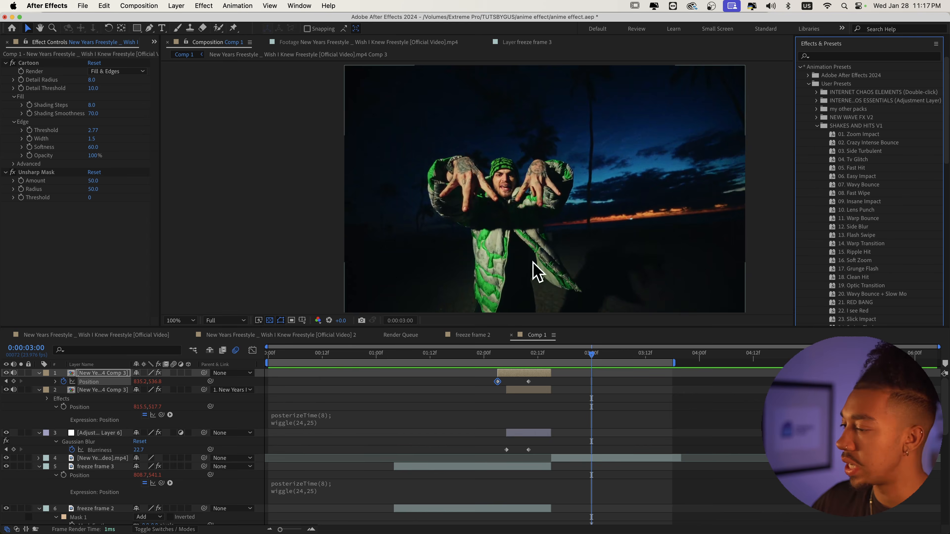
# Step: Add a new adjustment layer above all other layers and cut it so it starts at 0:00:01:02
pyautogui.click(386, 358)
pyautogui.click(391, 395)
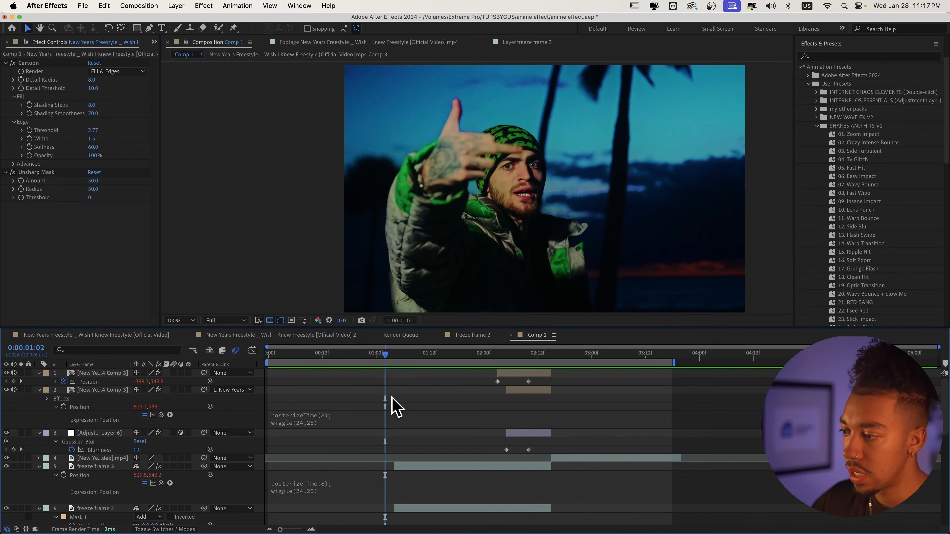
pyautogui.press('super+alt+y')
pyautogui.press('Delete')
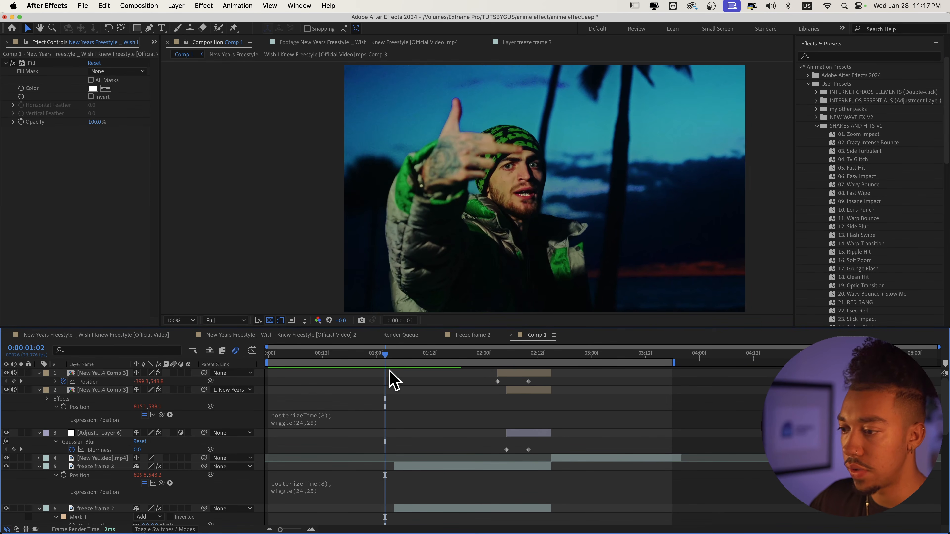
pyautogui.press('super+z')
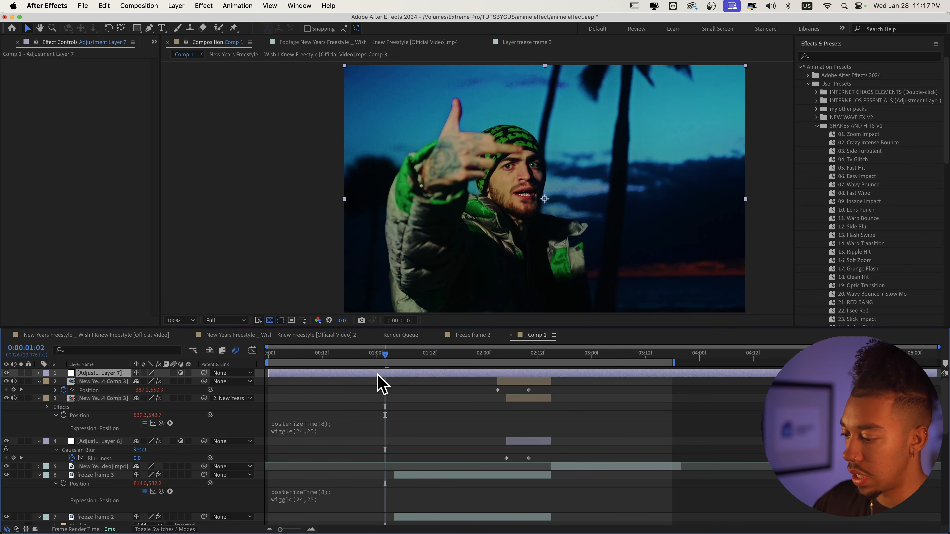
pyautogui.press('super+shift+d')
pyautogui.click(356, 380)
pyautogui.press('Delete')
pyautogui.click(390, 371)
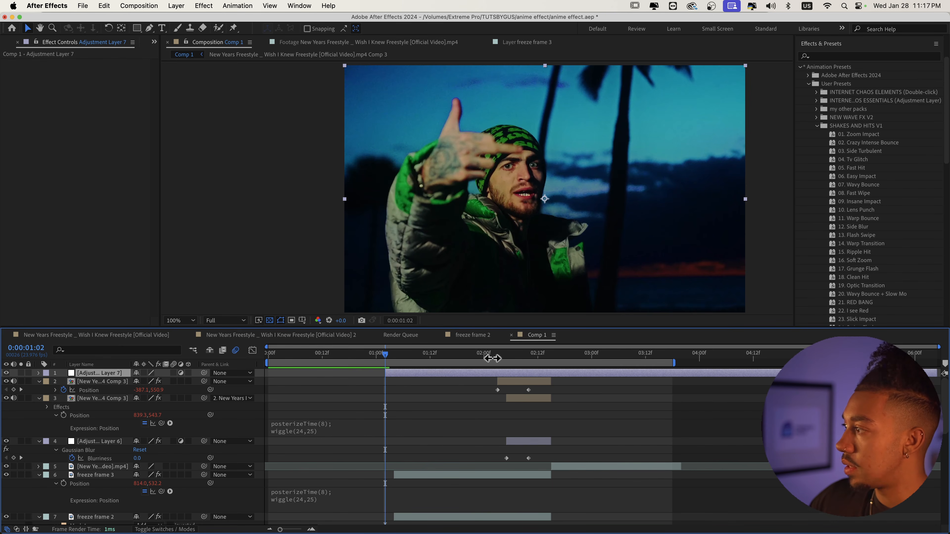
# Step: Apply the 01. Zoom Impact preset from SHAKES AND HITS V1 to the top adjustment layer and preview it from 0:00:00:20
pyautogui.click(875, 142)
pyautogui.scroll(-2, 884, 161)
pyautogui.click(896, 183)
pyautogui.moveTo(858, 99); pyautogui.dragTo(413, 374)
pyautogui.press('space')
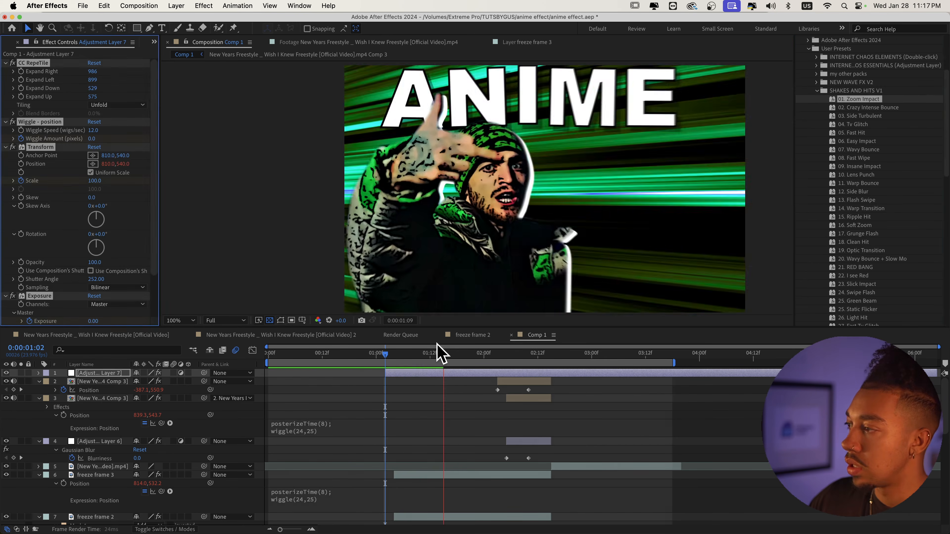
pyautogui.click(358, 352)
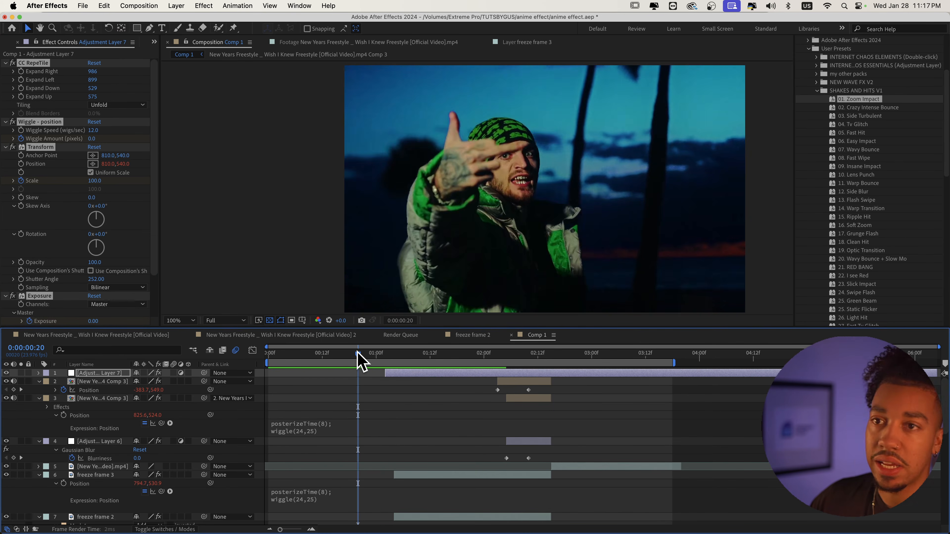
pyautogui.press('space')
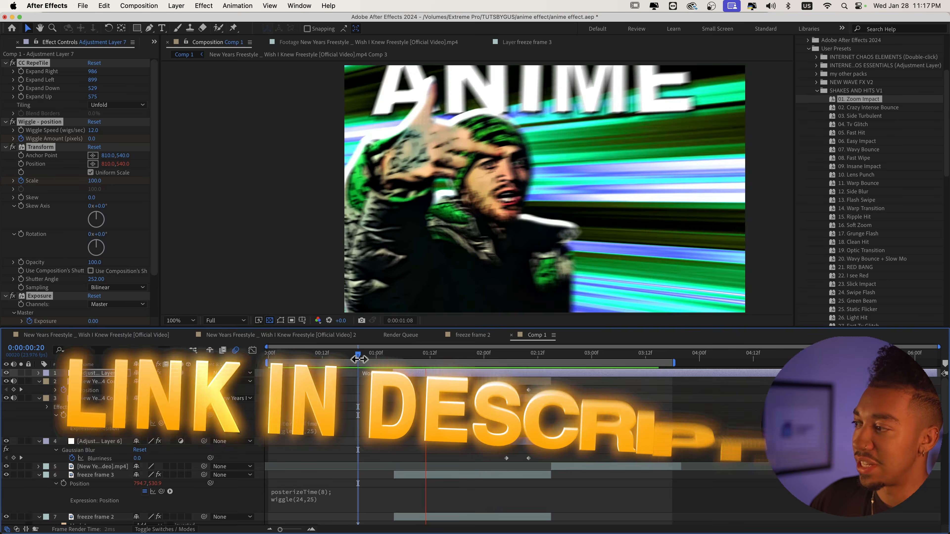
# Step: Add another top adjustment layer starting at 0:00:02:13 and apply the 22. I see Red preset to it
pyautogui.click(541, 357)
pyautogui.press('super+alt+y')
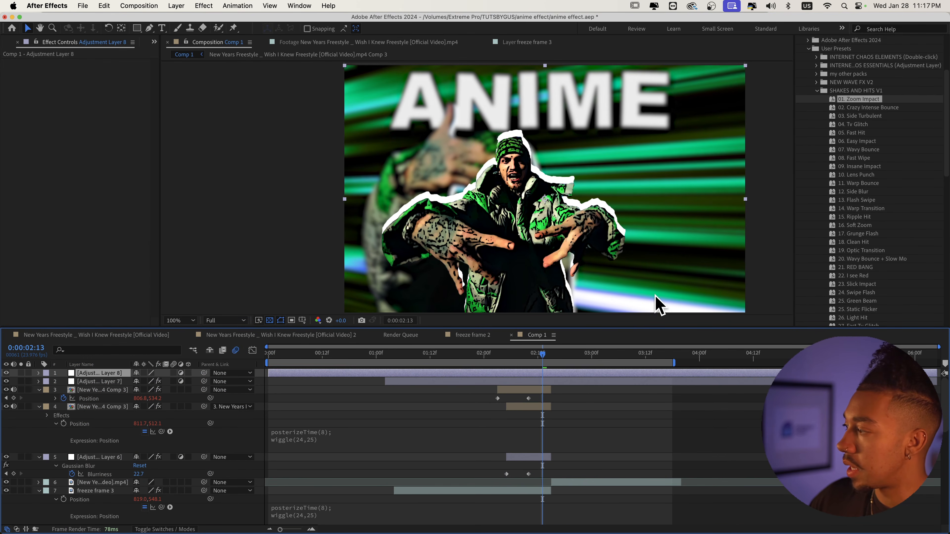
pyautogui.scroll(-1, 871, 280)
pyautogui.moveTo(845, 261); pyautogui.dragTo(546, 374)
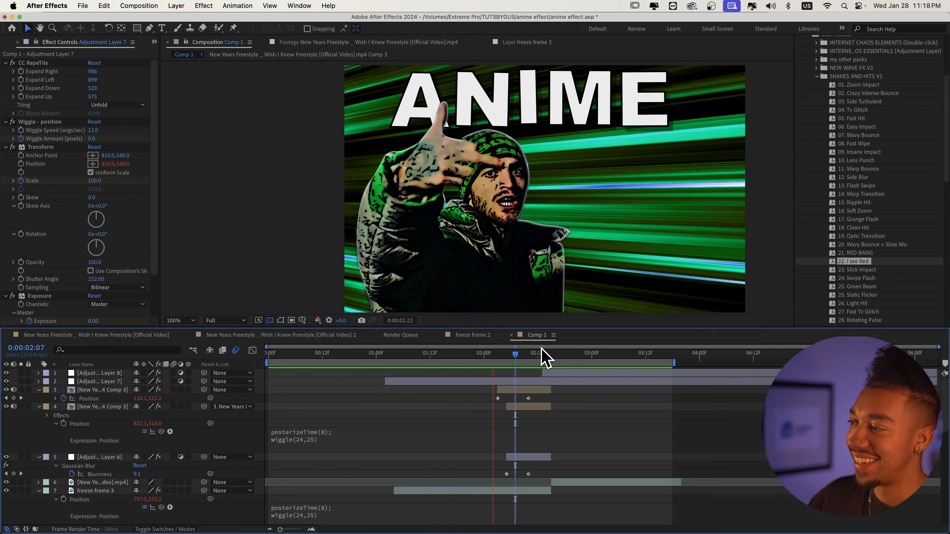